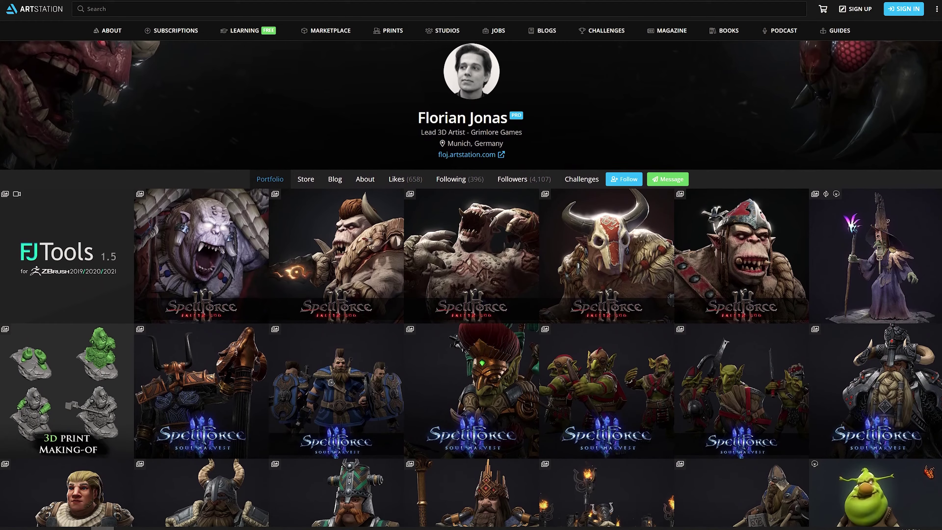
# Look through the artist's ArtStation portfolio and the feature overview of the FJTools ZBrush plugin
pyautogui.scroll(-2, 471, 282)
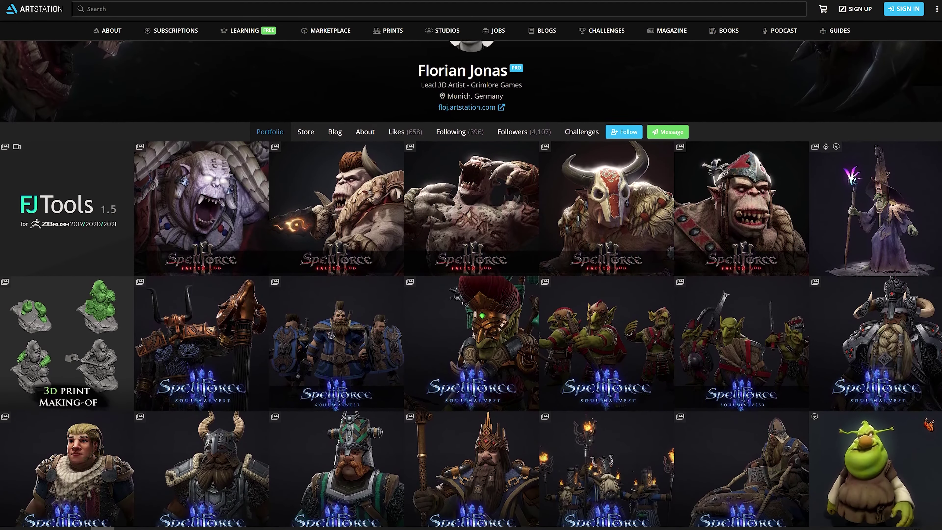
pyautogui.scroll(-1, 471, 282)
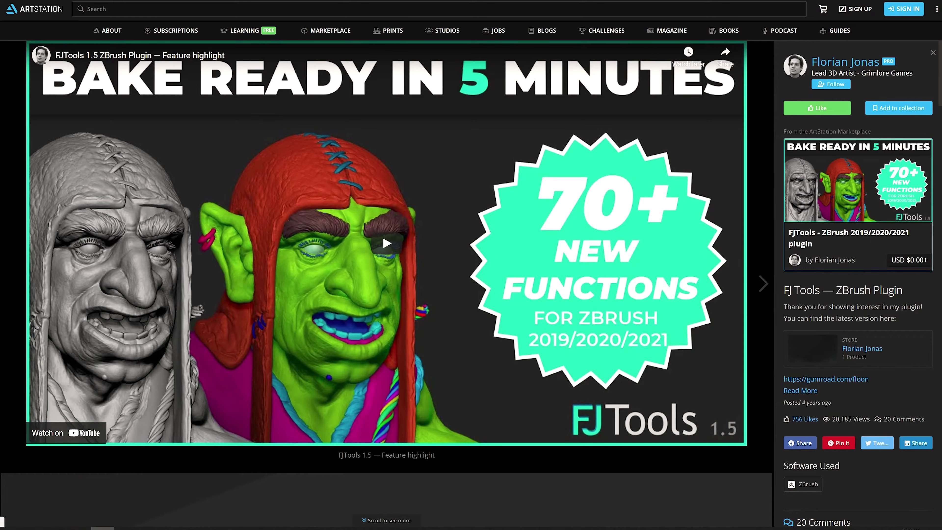
pyautogui.scroll(-3, 386, 283)
pyautogui.scroll(-9, 387, 283)
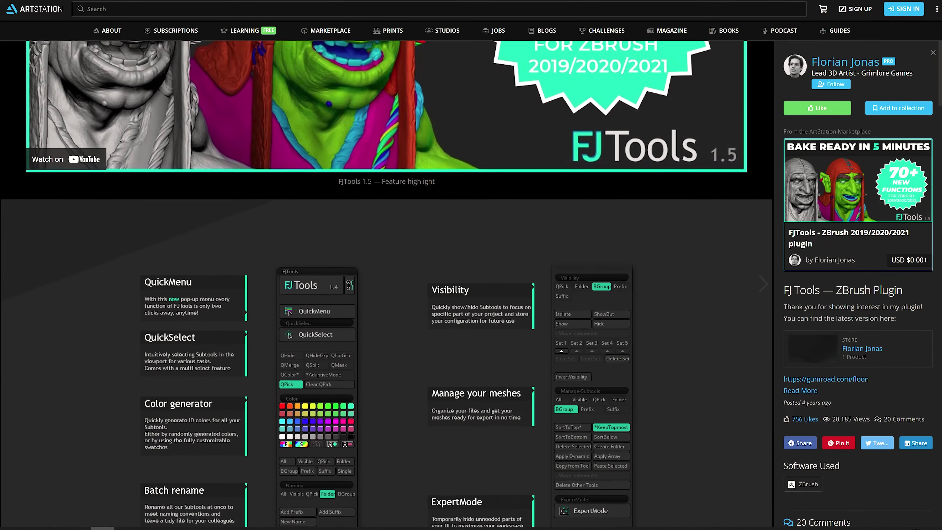
pyautogui.scroll(-11, 386, 284)
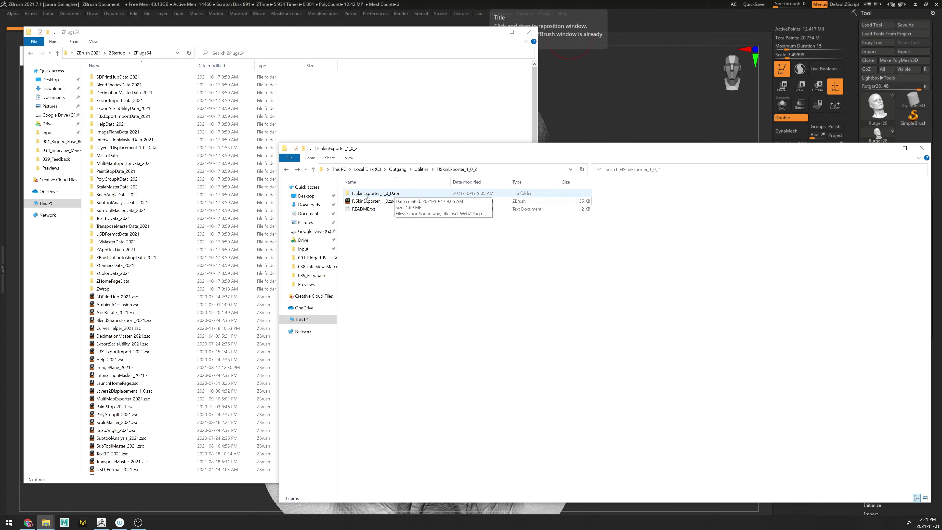
# Move the skin exporter plugin's data folder and .zsc file into ZBrush's ZPlugs64 folder
pyautogui.click(391, 194)
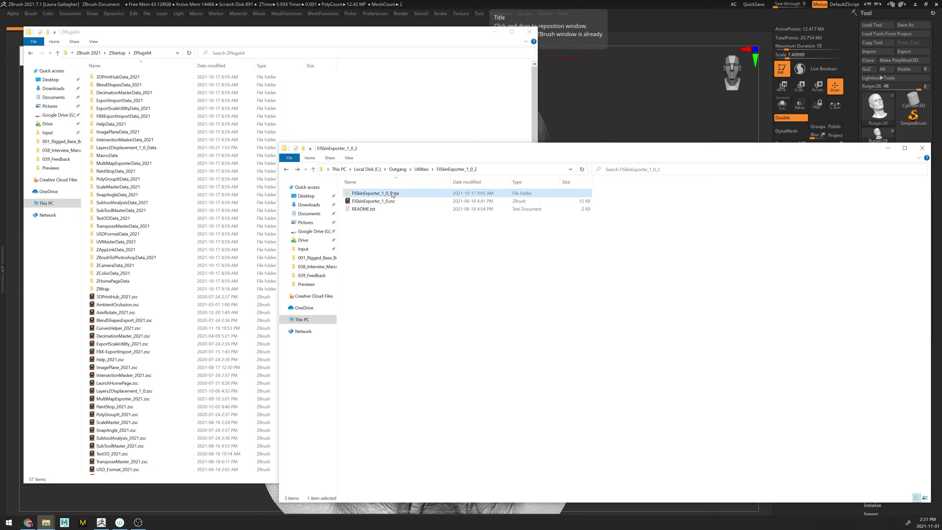
pyautogui.keyDown('ctrl'); pyautogui.click(410, 204); pyautogui.keyUp('ctrl')
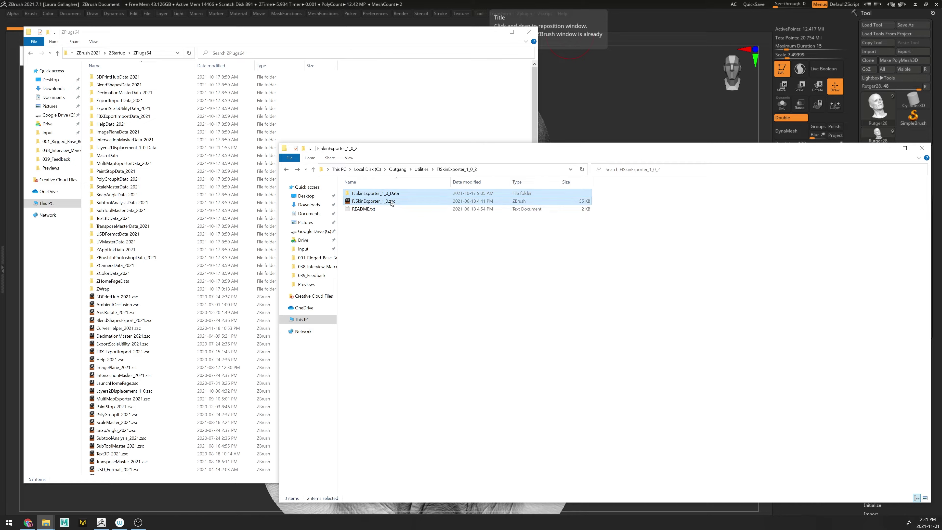
pyautogui.moveTo(368, 201); pyautogui.dragTo(432, 114)
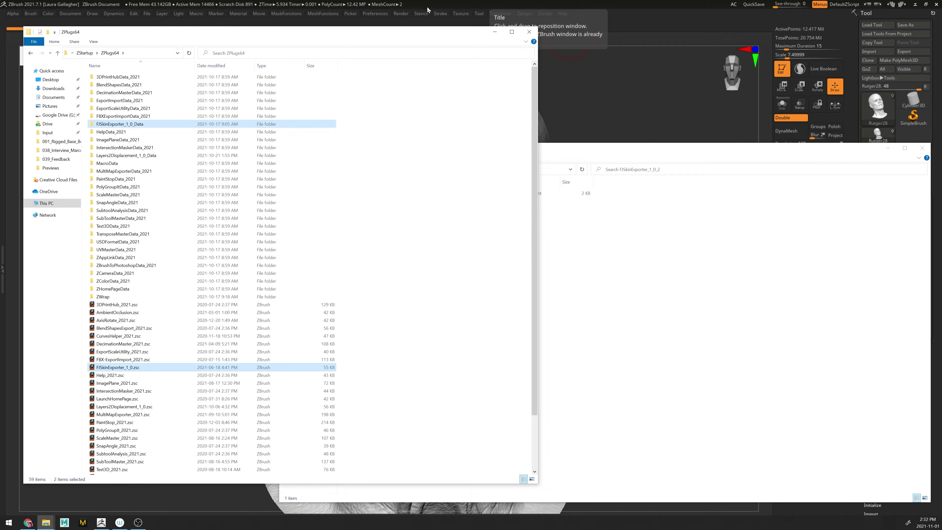
# Switch to ZBrush and view the Layers2Displacement section among the Zplugin entries
pyautogui.click(435, 7)
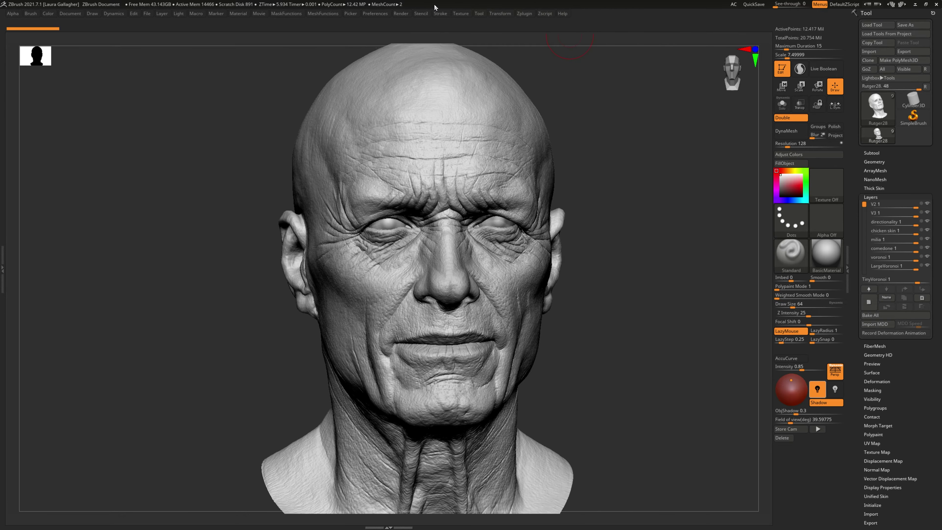
pyautogui.click(526, 17)
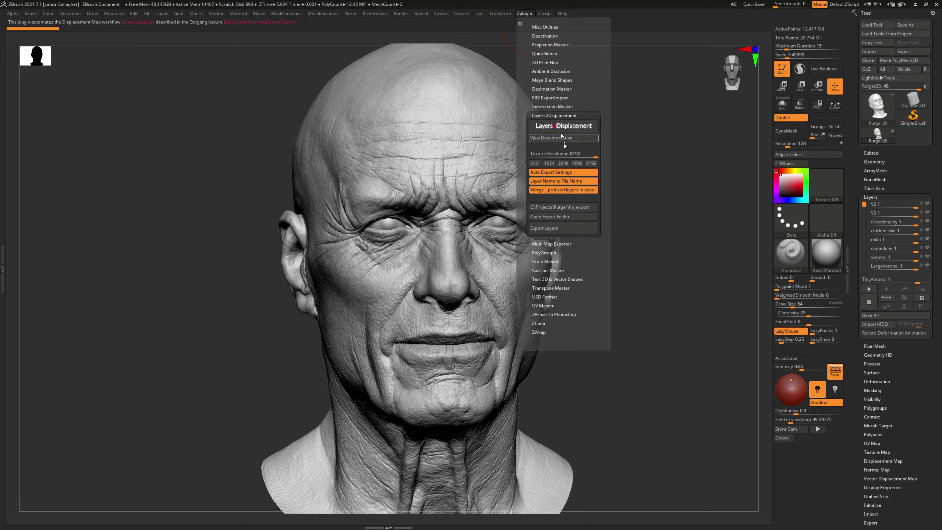
pyautogui.click(541, 115)
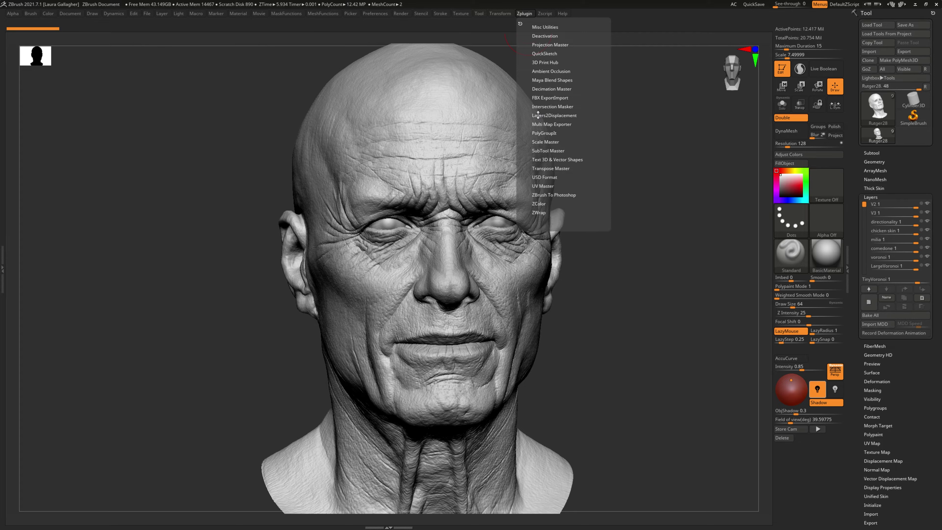
pyautogui.click(537, 115)
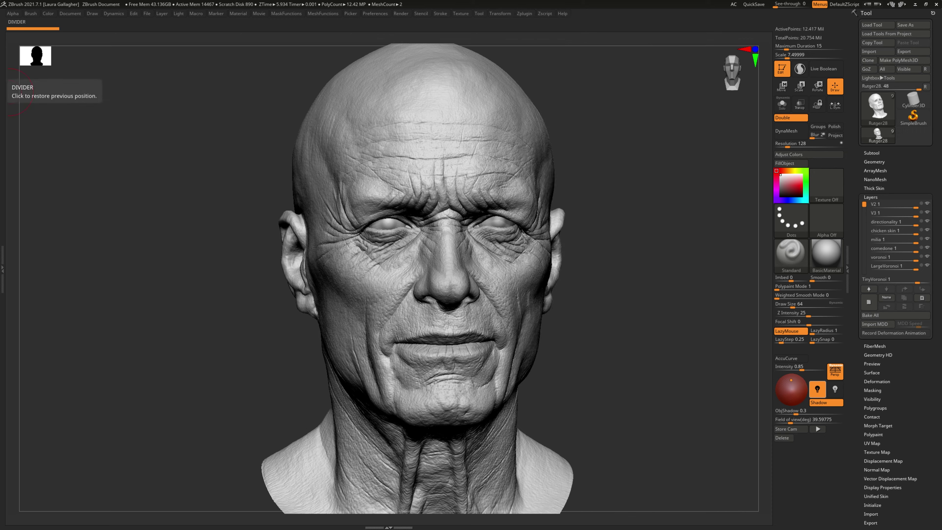
# Expand the empty side tray and dock the Zplugin palette in it
pyautogui.click(3, 175)
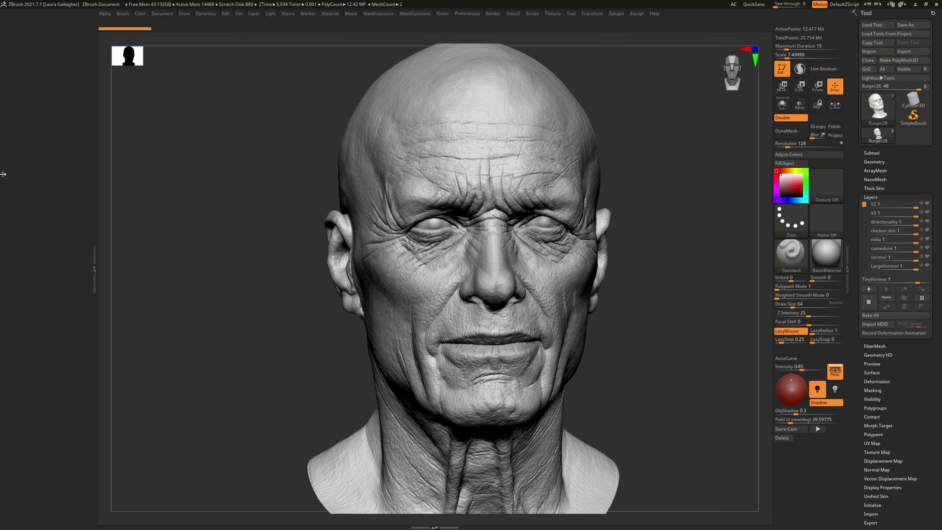
pyautogui.click(548, 16)
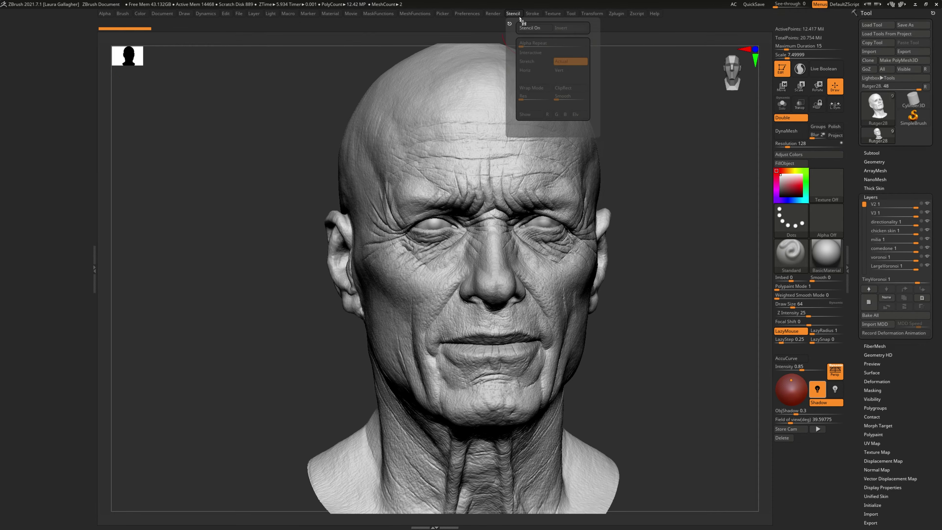
pyautogui.moveTo(585, 15)
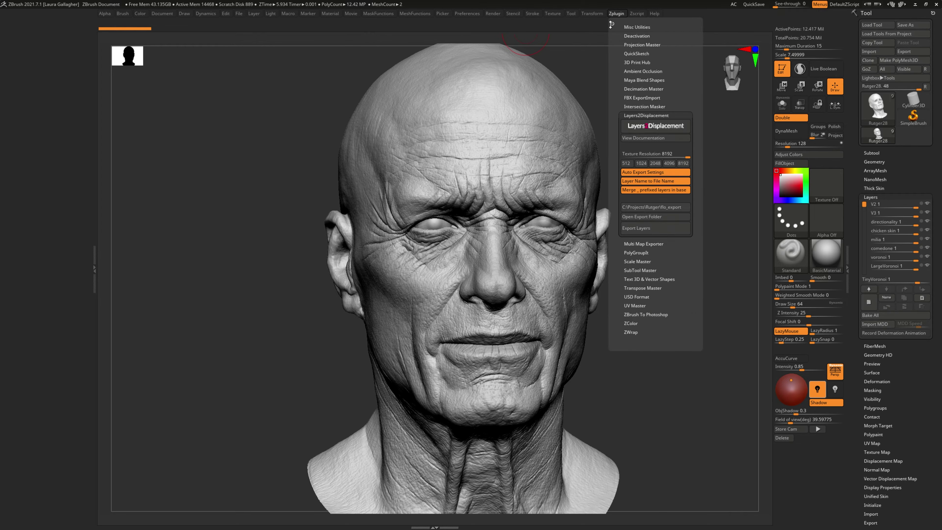
pyautogui.moveTo(611, 24); pyautogui.dragTo(54, 101)
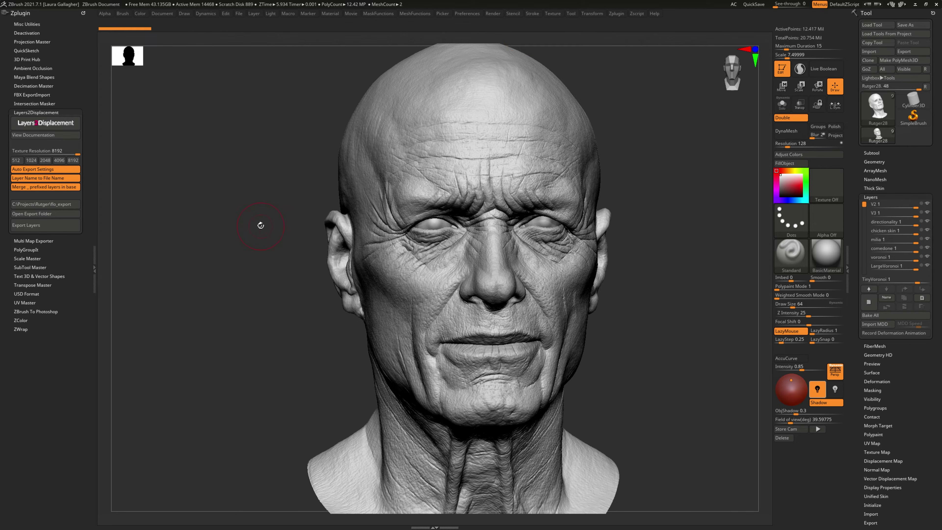
# Toggle the visibility of the V2 and V3 layers to compare their effect on the head sculpt
pyautogui.moveTo(669, 218); pyautogui.dragTo(693, 218)
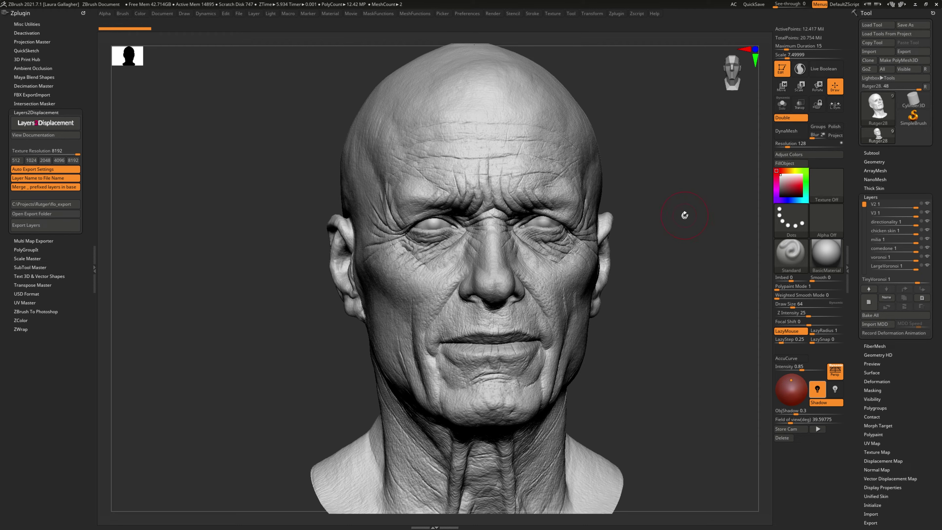
pyautogui.moveTo(928, 213)
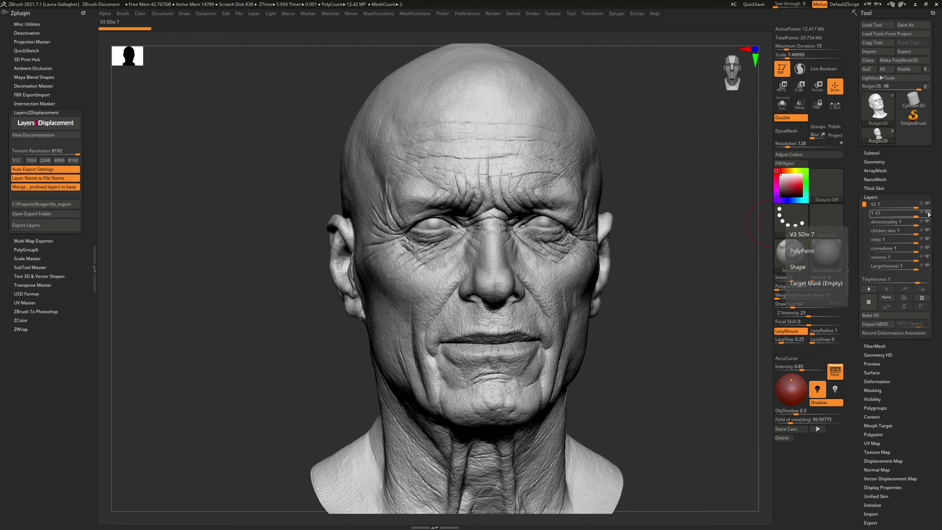
pyautogui.click(927, 204)
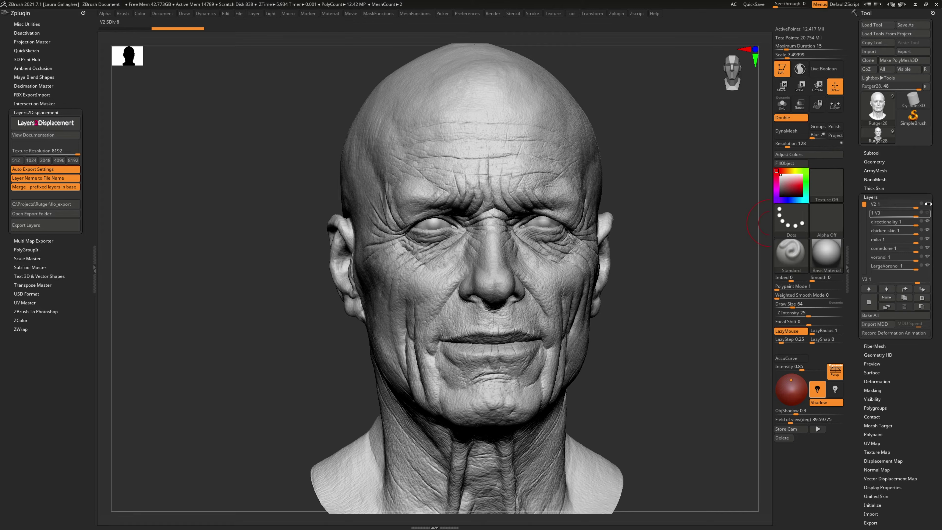
pyautogui.moveTo(929, 206)
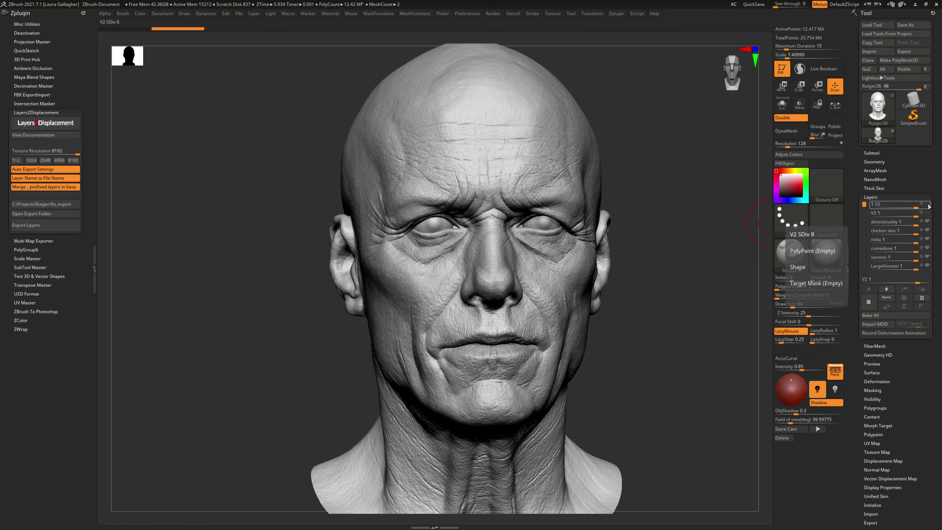
pyautogui.click(927, 214)
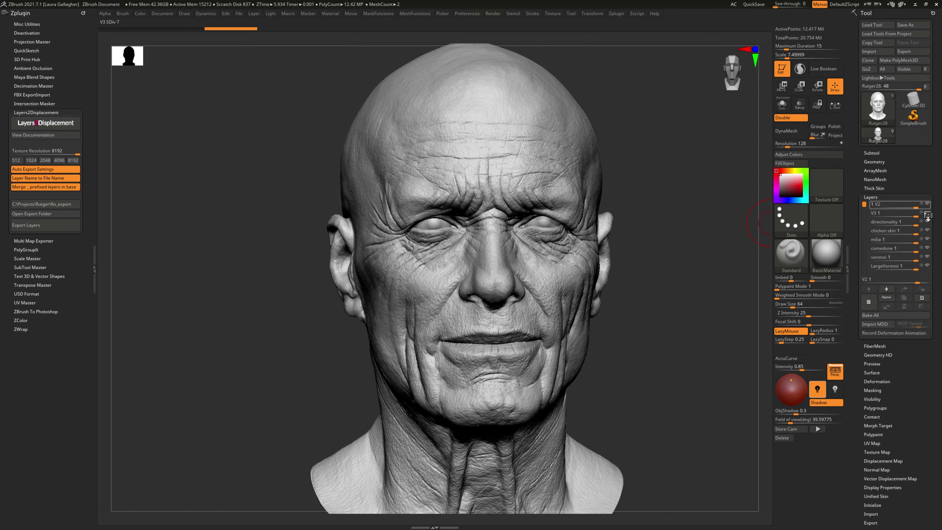
pyautogui.click(928, 215)
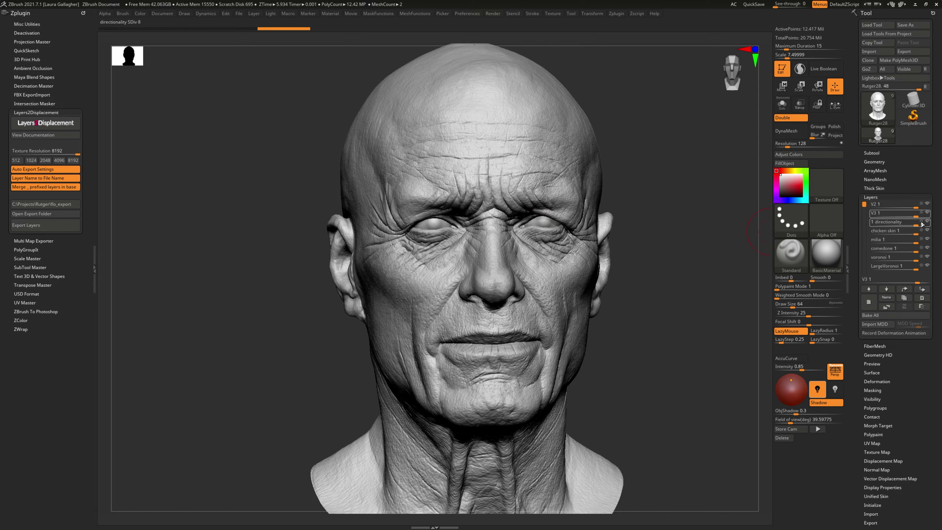
# Rename the V3 layer as _V3
pyautogui.click(891, 298)
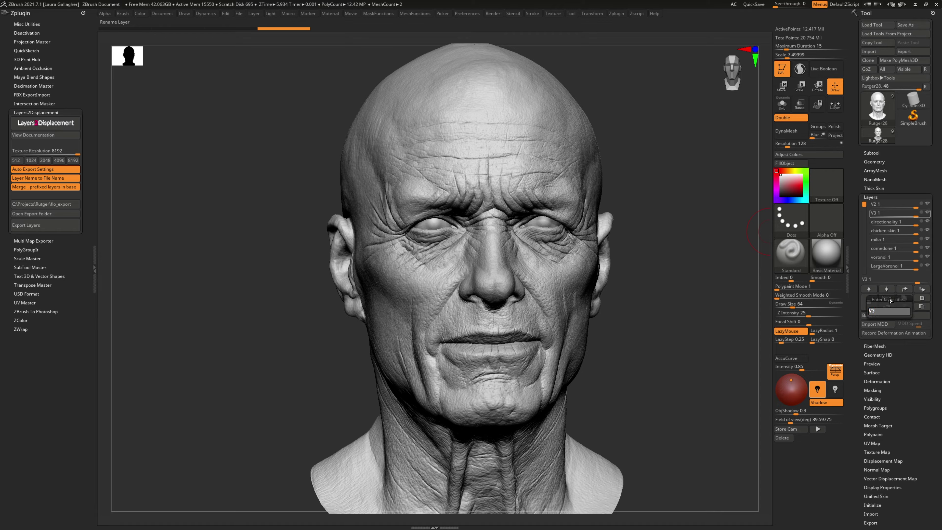
pyautogui.write('__')
pyautogui.press('Return')
# Rename the V2 layer as _V2
pyautogui.click(890, 204)
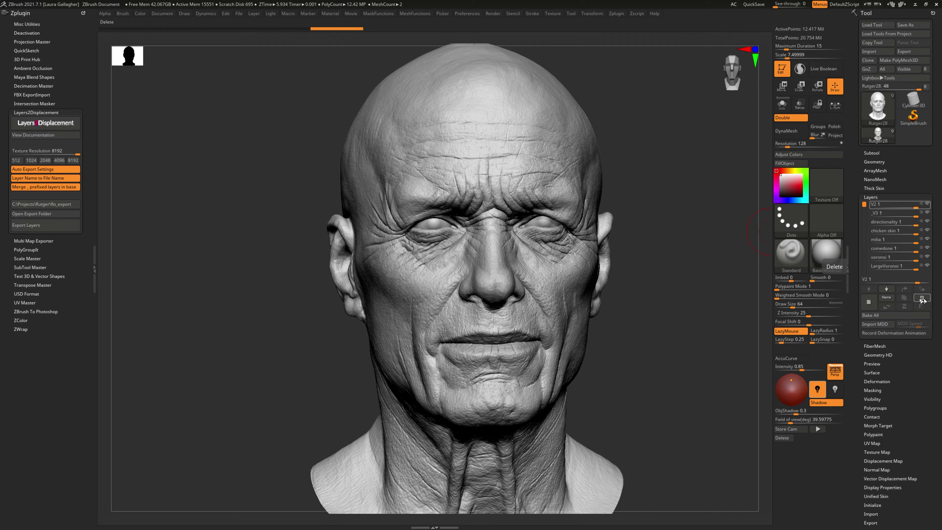
pyautogui.click(885, 299)
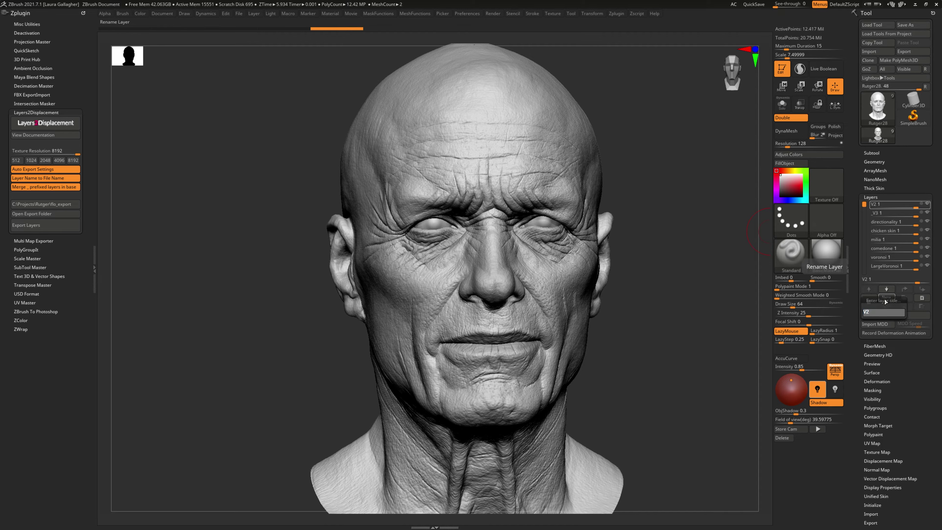
pyautogui.write('V_2')
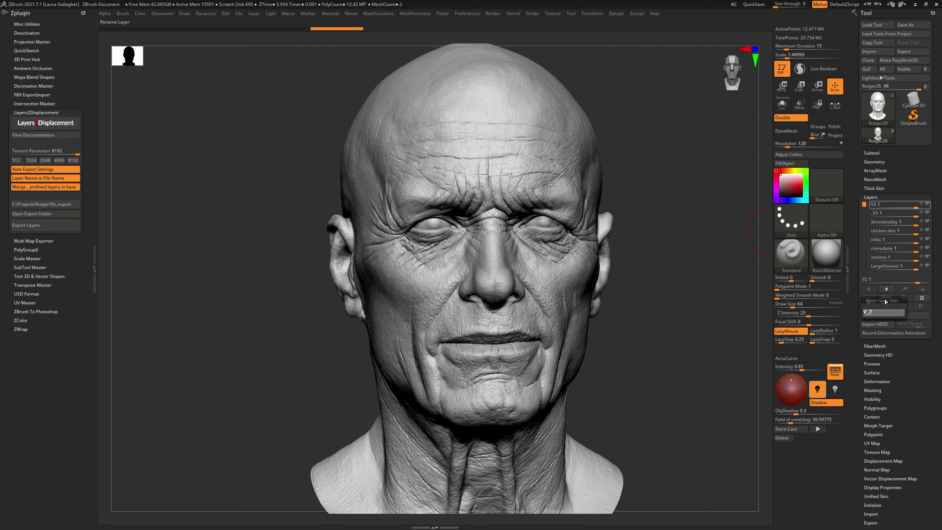
pyautogui.press('BackSpace')
pyautogui.press('BackSpace')
pyautogui.write('2')
pyautogui.press('Home')
pyautogui.write('_')
pyautogui.press('Return')
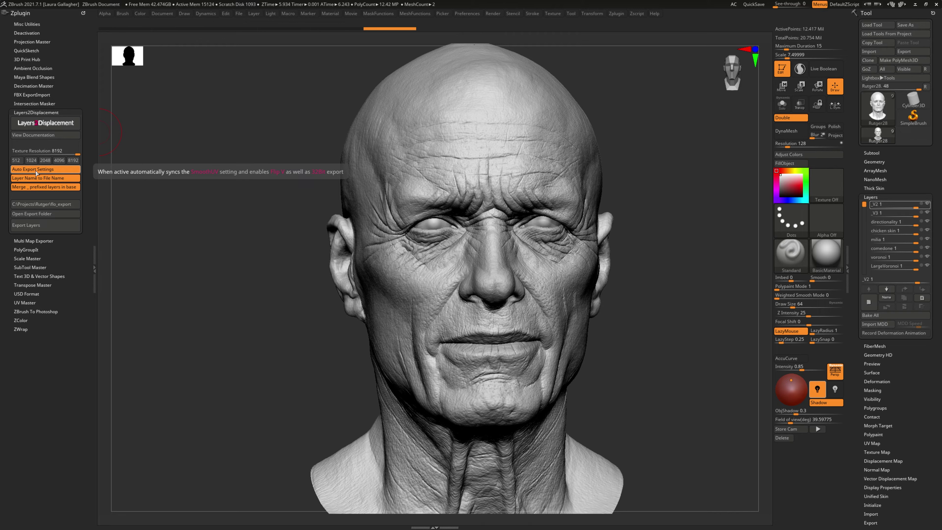
# Inspect the Displacement Map options with Auto Export Settings turned off, and turn that setting back on
pyautogui.click(36, 172)
pyautogui.click(897, 461)
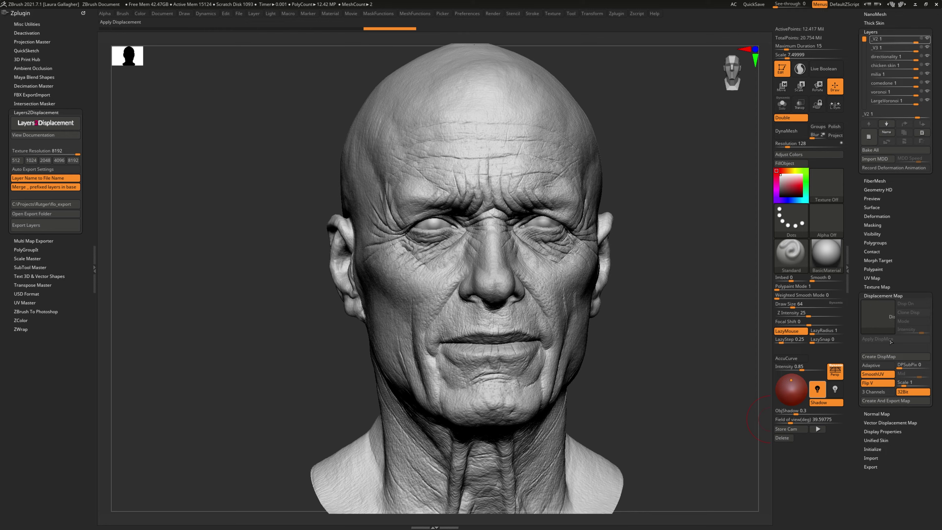
pyautogui.click(888, 295)
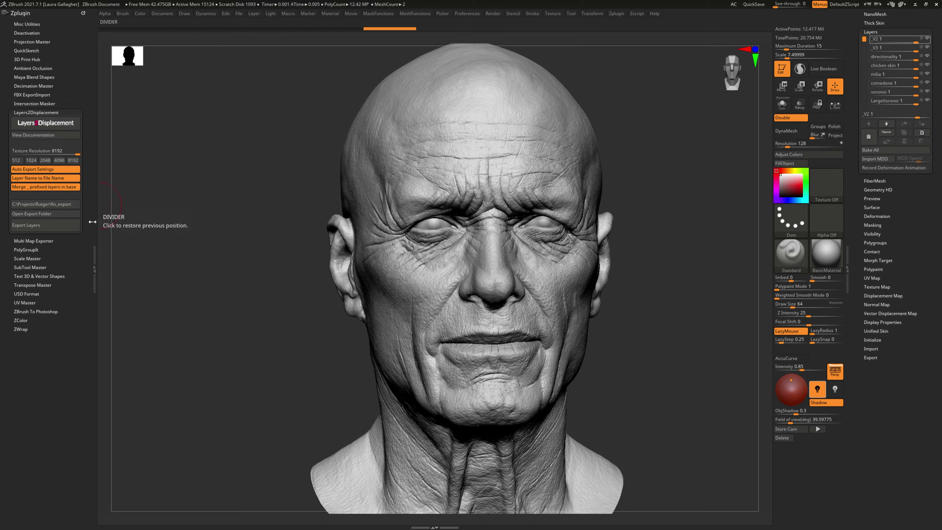
pyautogui.click(45, 168)
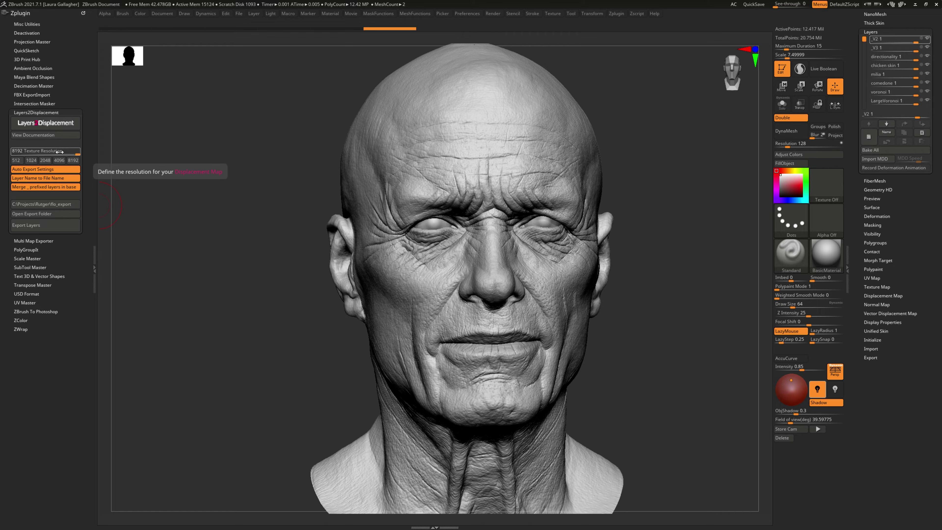
# Create a folder named export_live_test in the project directory and choose it as the Layers2Displacement export folder
pyautogui.click(67, 207)
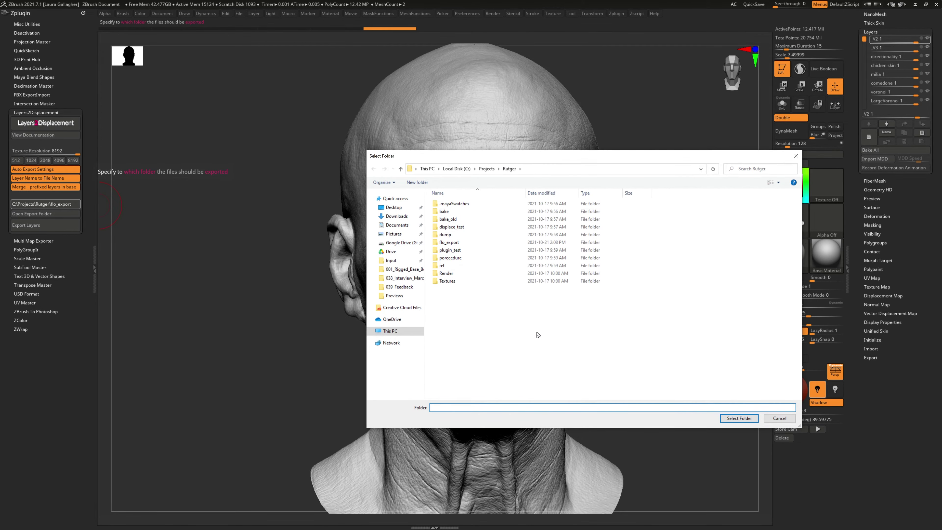
pyautogui.rightClick(582, 327)
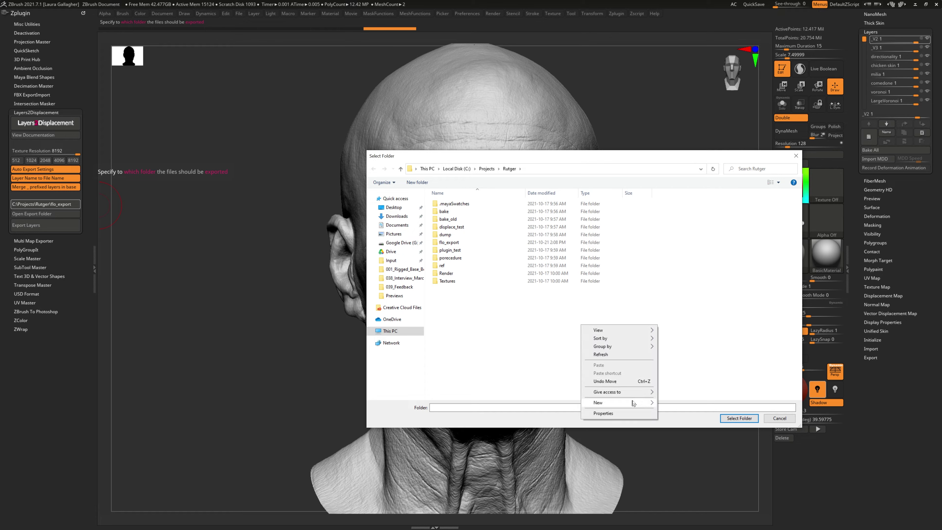
pyautogui.click(663, 406)
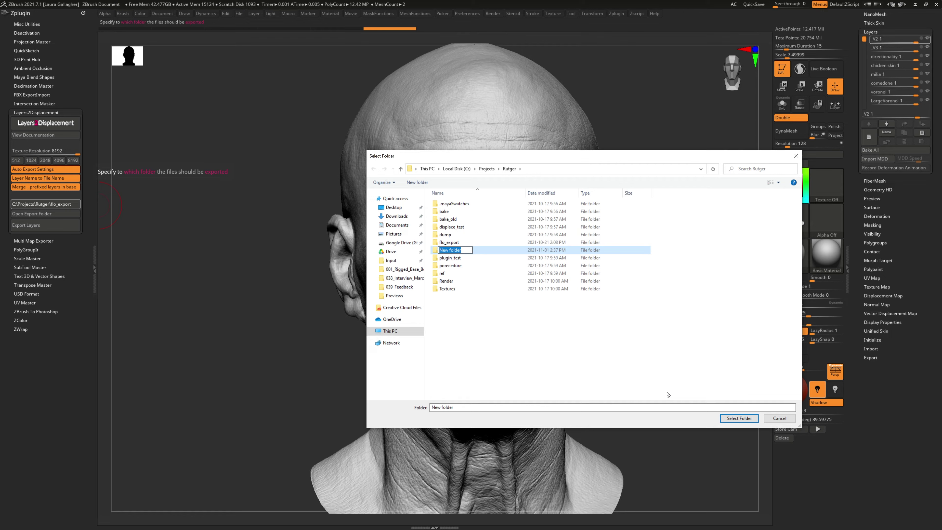
pyautogui.write('export_live_test')
pyautogui.press('Return')
pyautogui.click(732, 419)
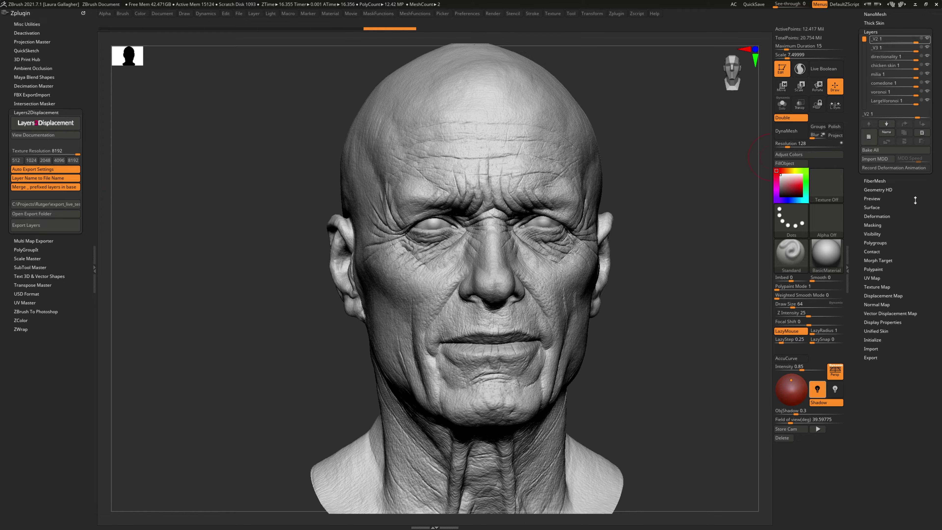
# Lower the head to subdivision level 2 and export its visible layers as displacement maps with Layers2Displacement
pyautogui.moveTo(915, 200); pyautogui.dragTo(915, 251)
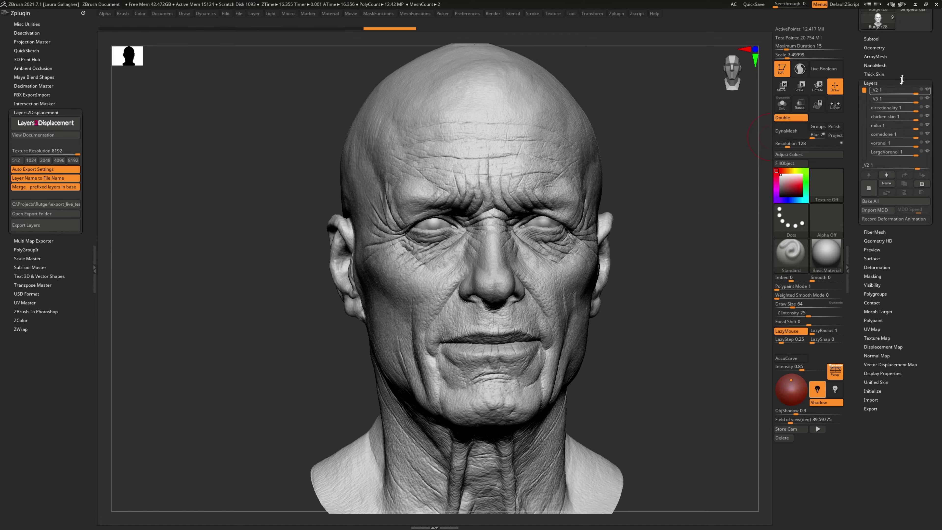
pyautogui.moveTo(902, 79); pyautogui.dragTo(906, 103)
pyautogui.click(881, 72)
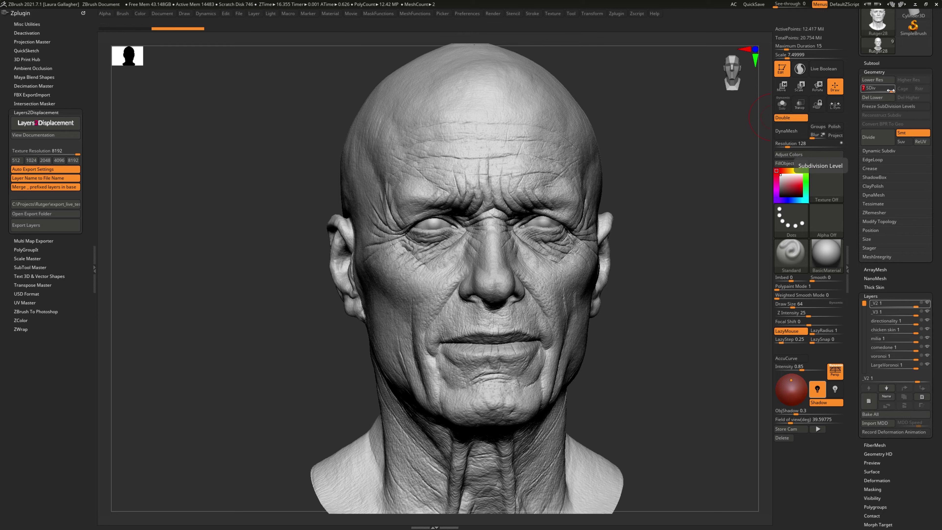
pyautogui.moveTo(890, 91); pyautogui.dragTo(870, 93)
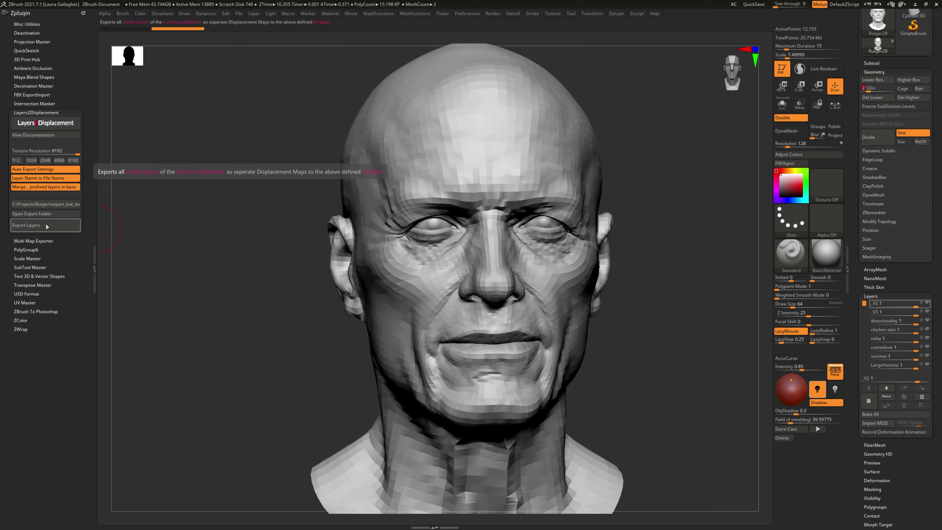
pyautogui.click(69, 227)
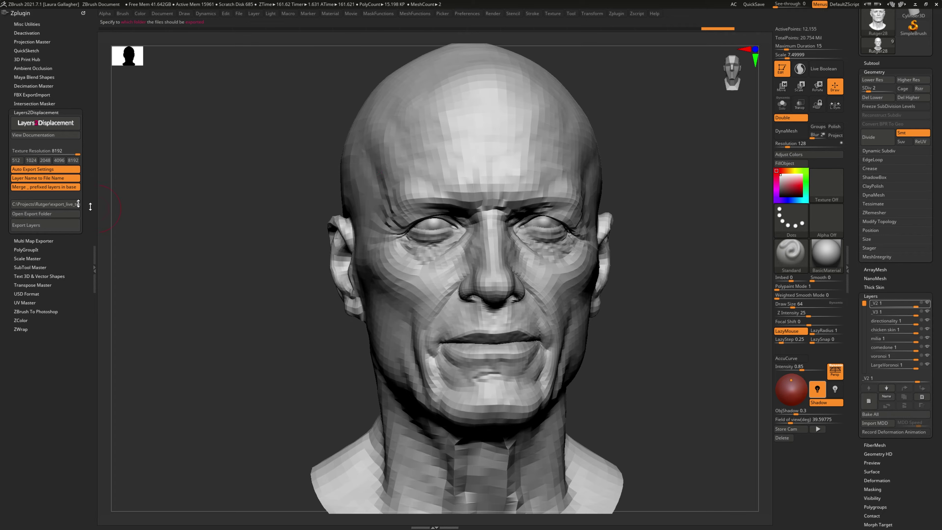
# Open the Layers2Displacement export folder and open the bumps.tiff map to inspect it
pyautogui.click(57, 217)
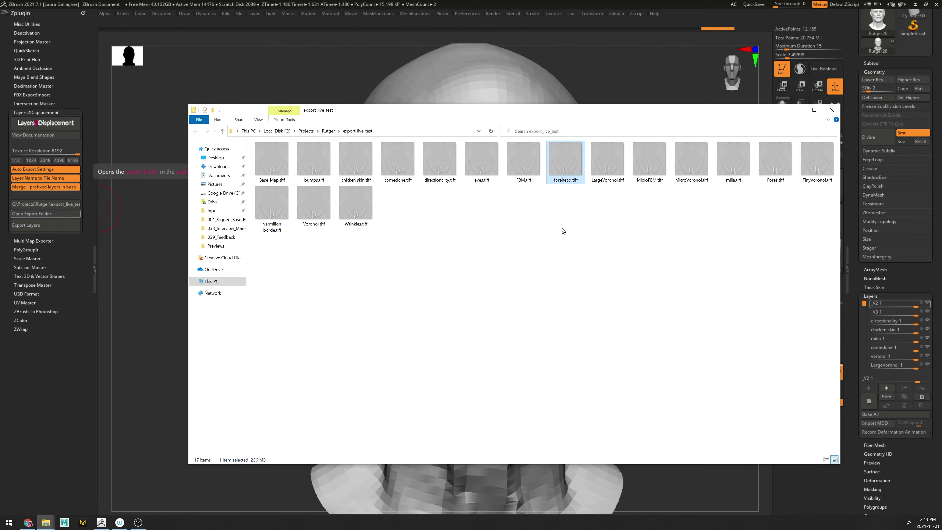
pyautogui.press('b')
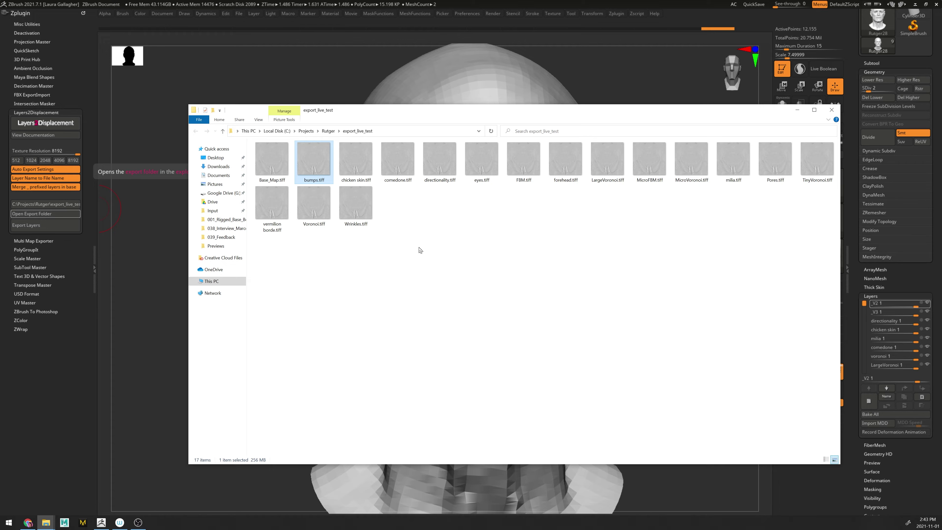
pyautogui.doubleClick(313, 171)
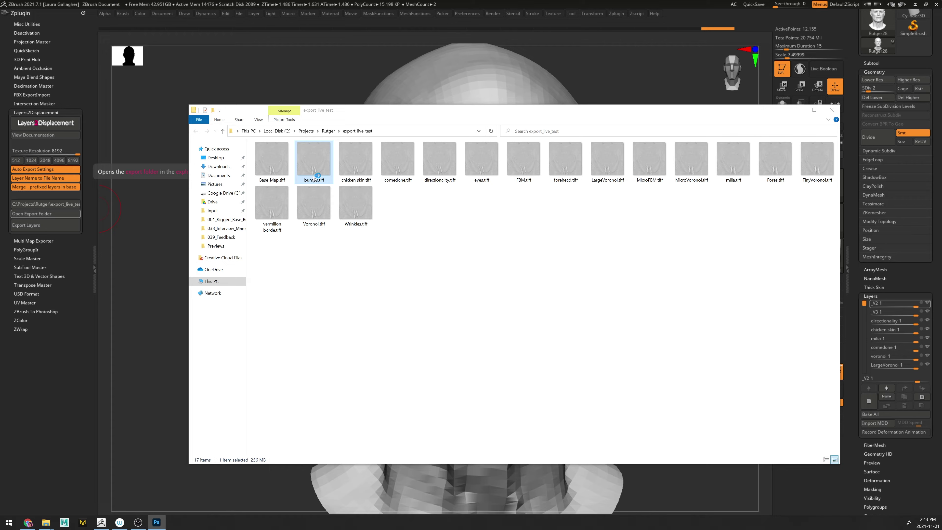
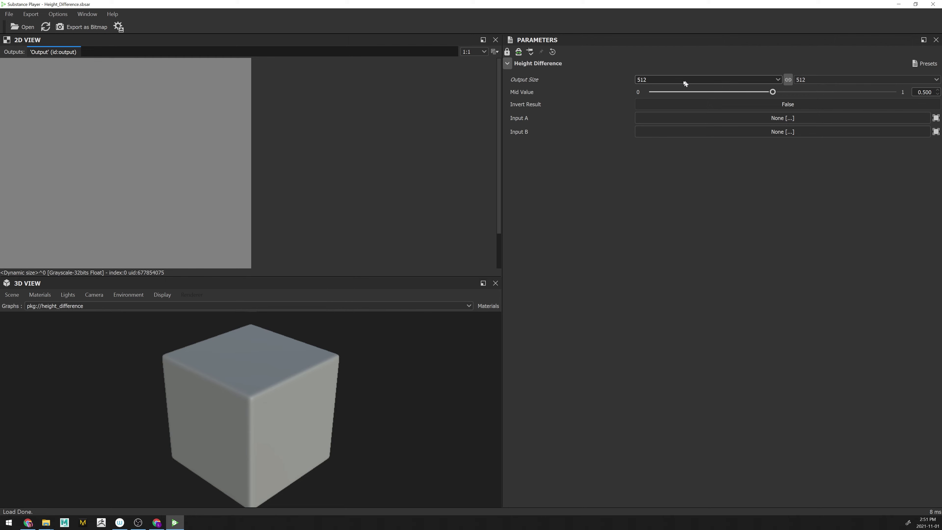
# In Substance Player, set the Height Difference output size to 8192 and load Base_Map.tiff from export_live_test as Input A
pyautogui.click(652, 80)
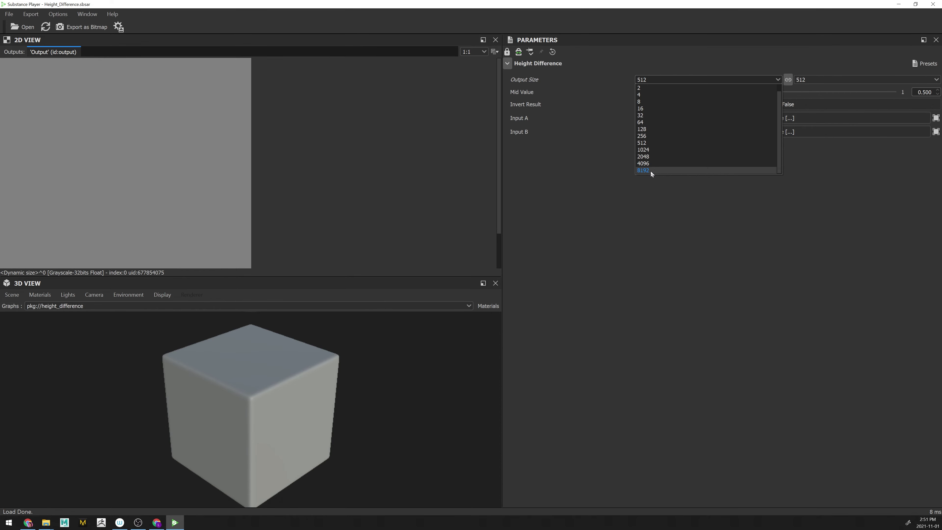
pyautogui.click(650, 171)
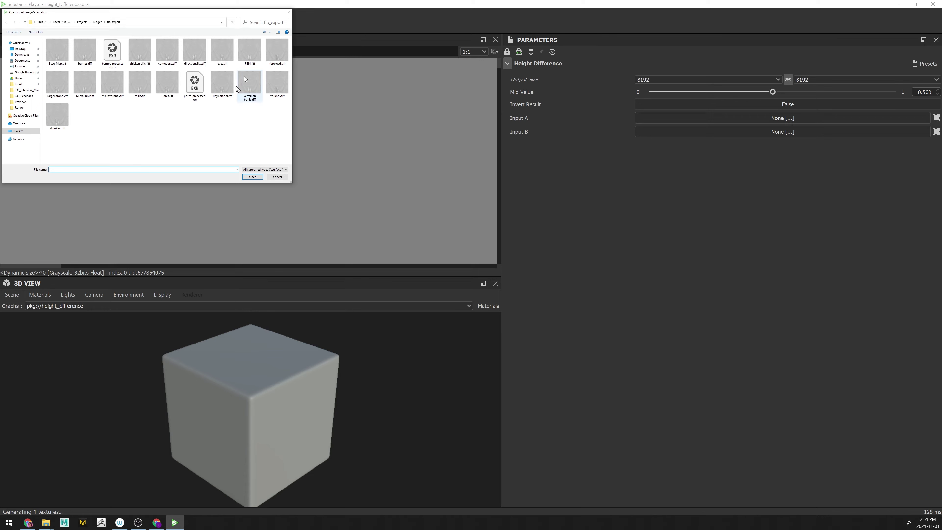
pyautogui.click(97, 21)
pyautogui.moveTo(89, 12); pyautogui.dragTo(246, 35)
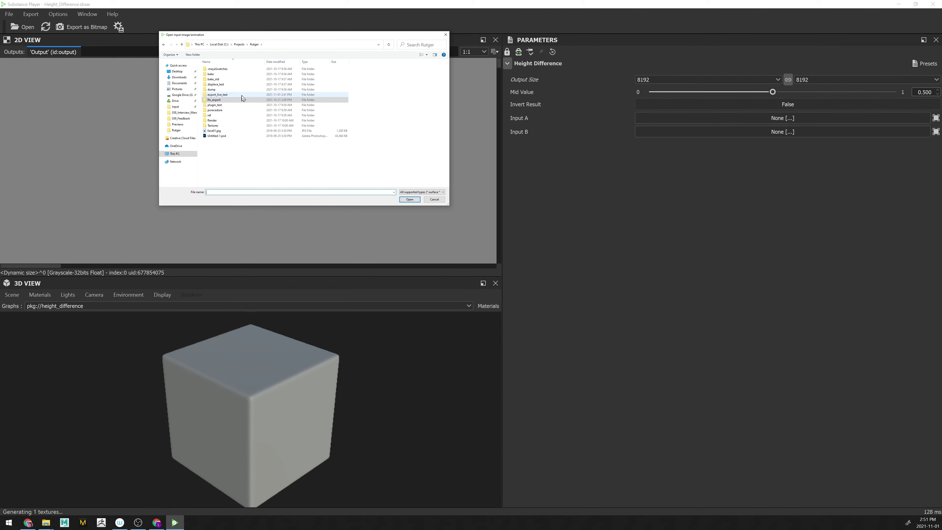
pyautogui.doubleClick(238, 95)
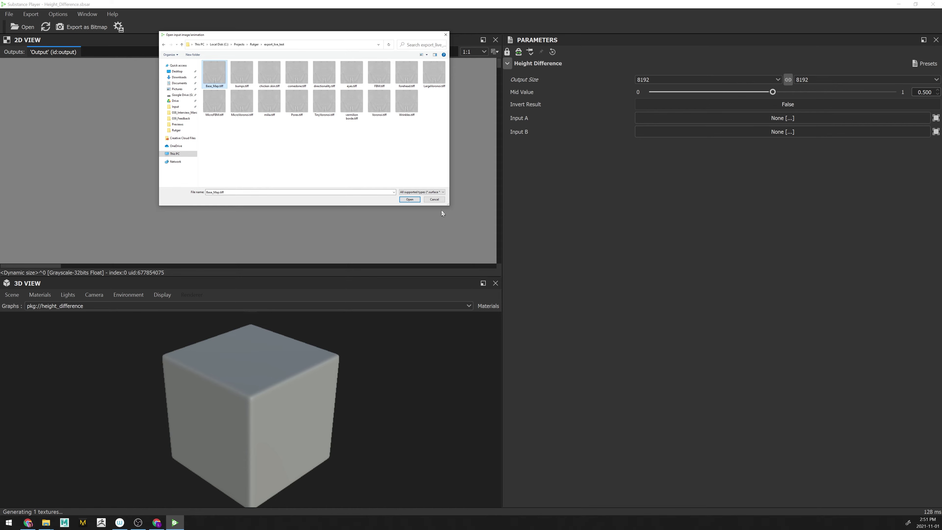
pyautogui.moveTo(448, 204); pyautogui.dragTo(745, 368)
pyautogui.rightClick(470, 183)
pyautogui.moveTo(519, 189)
pyautogui.click(572, 187)
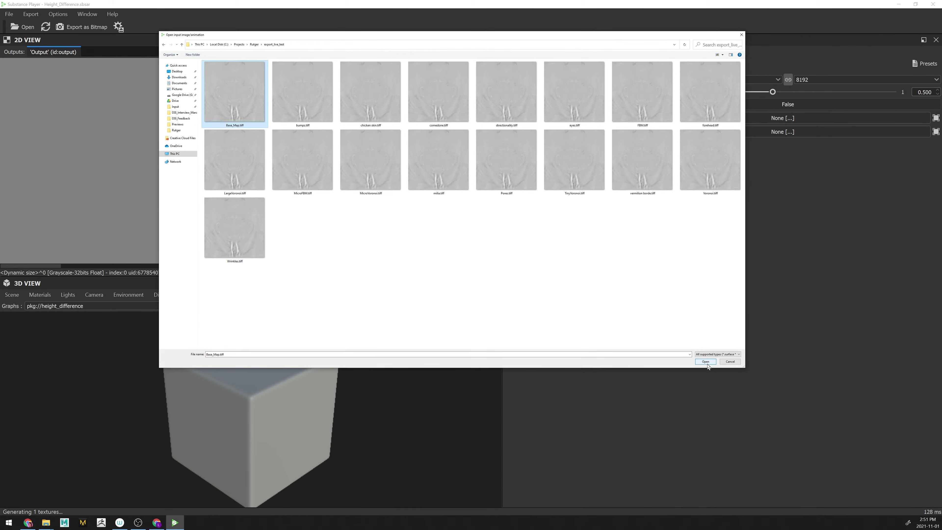
pyautogui.click(705, 361)
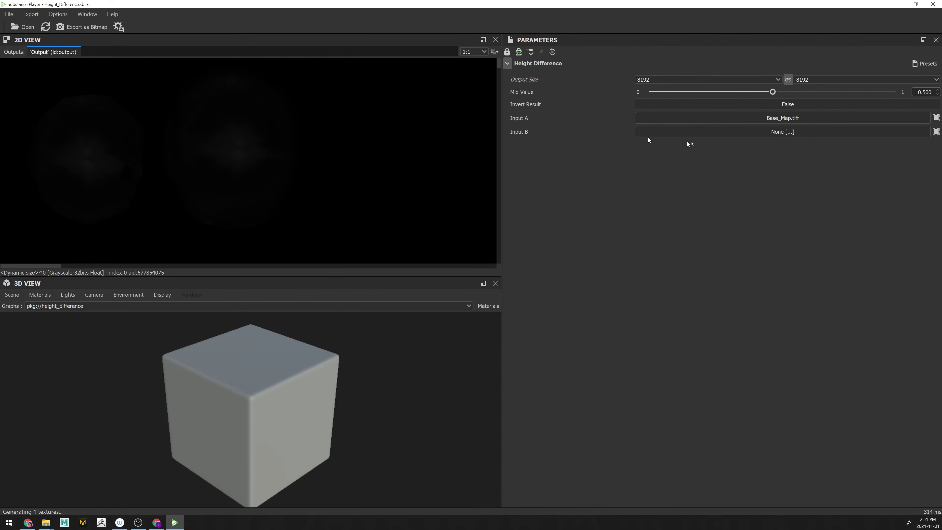
# Load bumps.tiff from the export_live_test folder as Input B of Height Difference
pyautogui.click(758, 131)
pyautogui.click(302, 109)
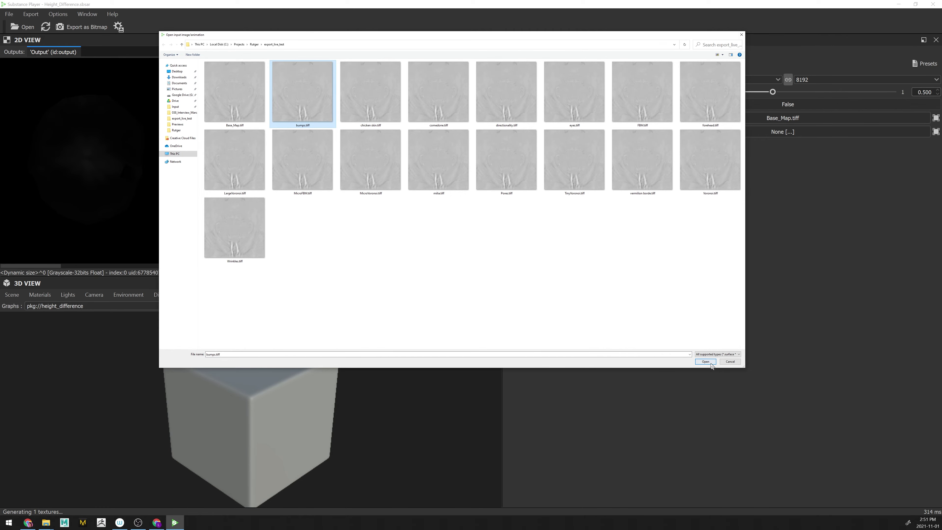
pyautogui.click(698, 362)
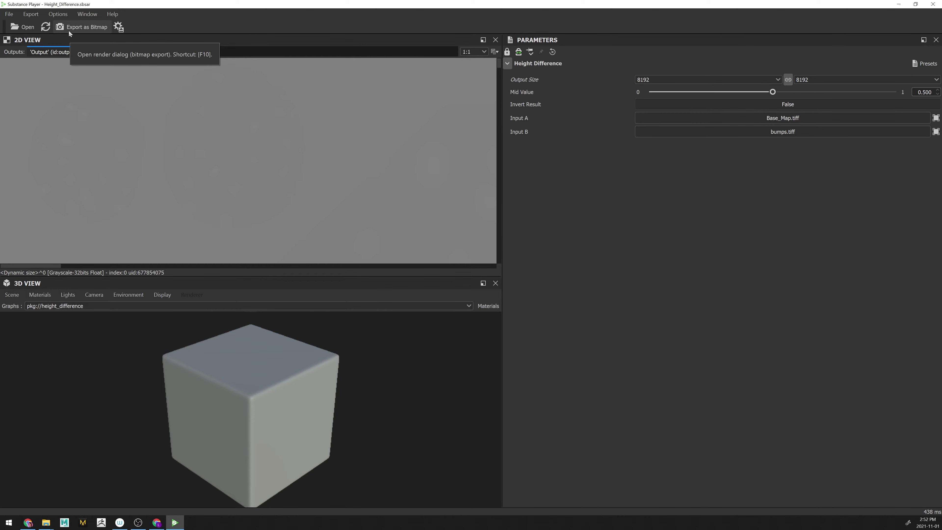
# Start a bitmap export of the height difference and choose export_live_test as its output folder
pyautogui.click(79, 26)
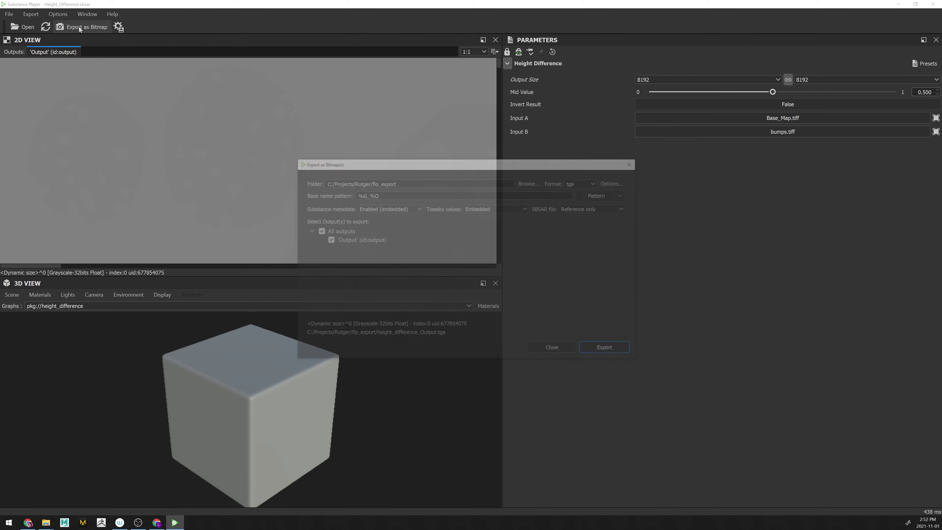
pyautogui.moveTo(445, 166); pyautogui.dragTo(579, 175)
pyautogui.click(666, 192)
pyautogui.click(449, 189)
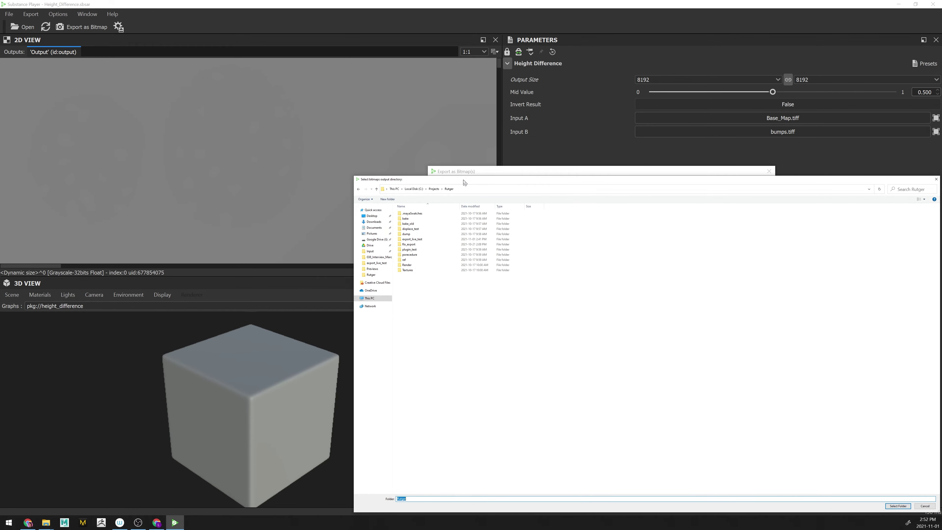
pyautogui.moveTo(445, 179); pyautogui.dragTo(434, 87)
pyautogui.doubleClick(436, 148)
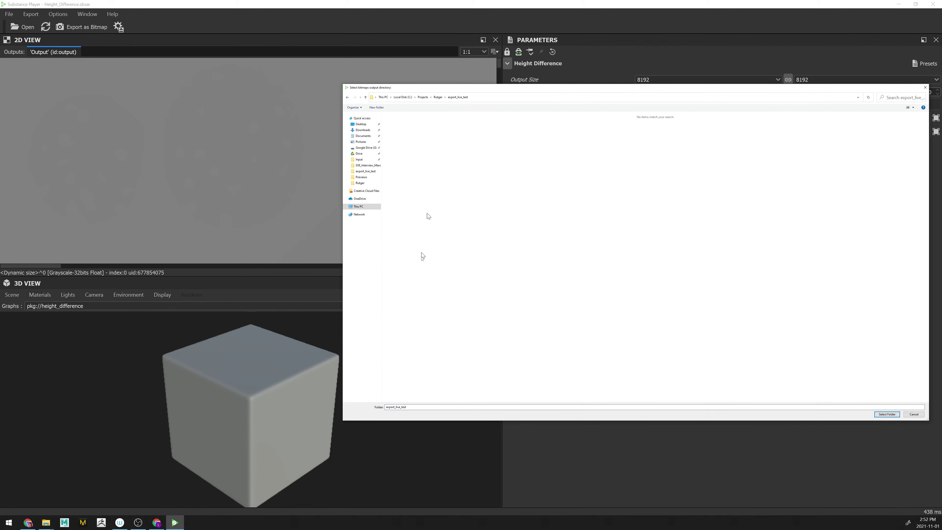
pyautogui.press('Return')
# Name the output bumps_difference, set its format to tiff and export the bitmap
pyautogui.moveTo(532, 204); pyautogui.dragTo(489, 203)
pyautogui.write('bumps_dif')
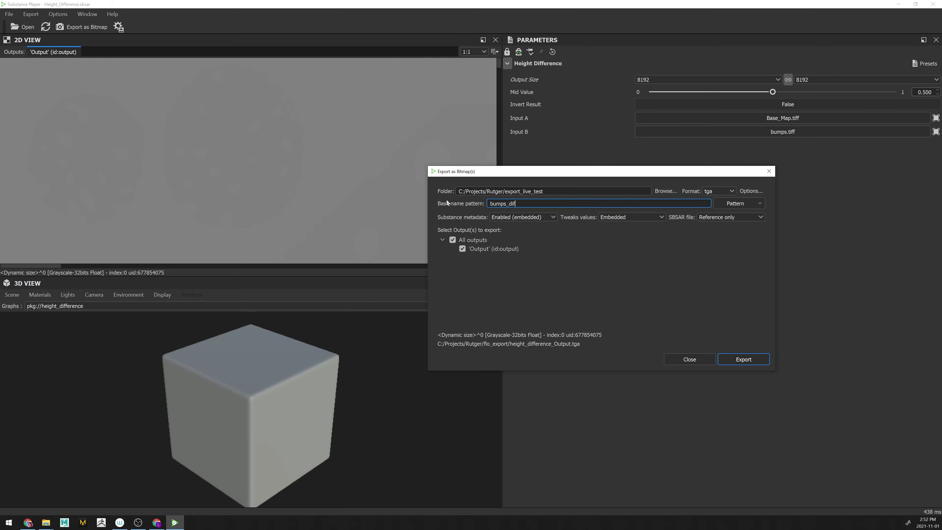
pyautogui.write('ference')
pyautogui.click(718, 191)
pyautogui.scroll(-3, 714, 237)
pyautogui.click(720, 206)
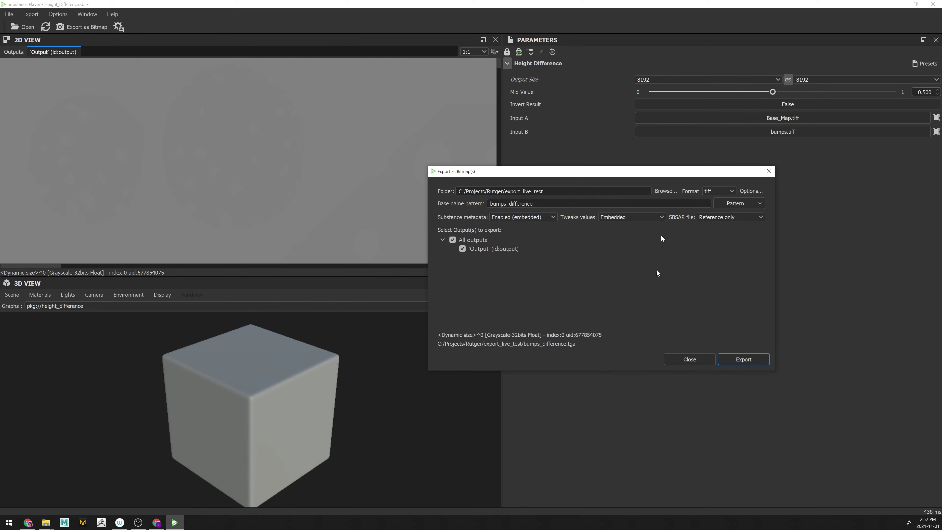
pyautogui.click(735, 359)
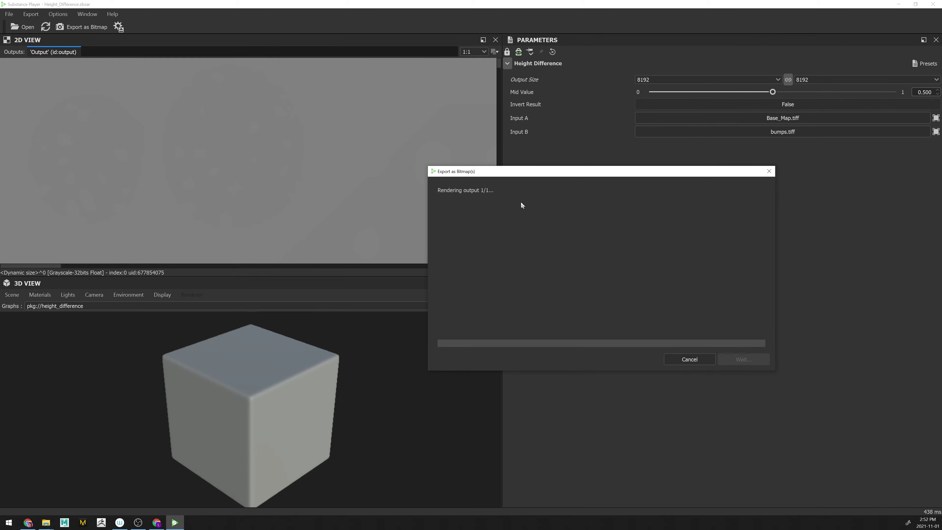
# Replace Input B with chicken skin.tiff
pyautogui.click(740, 131)
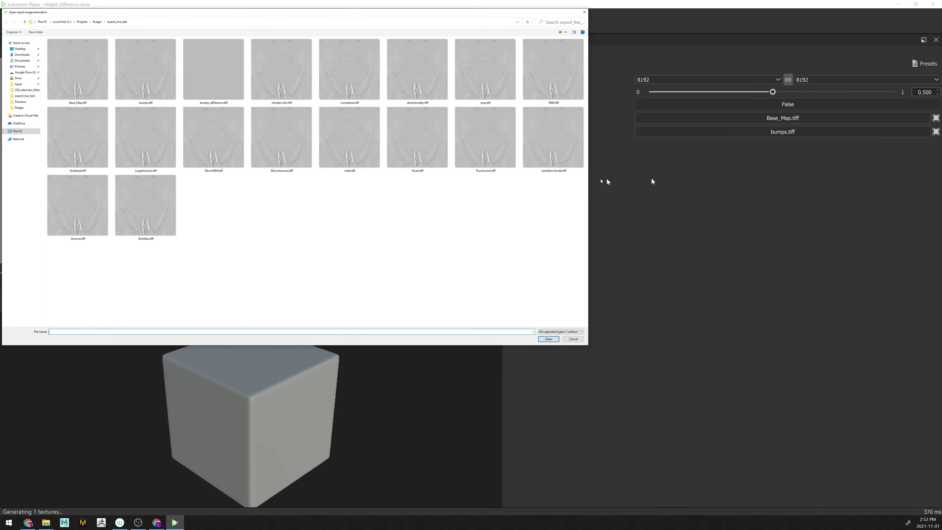
pyautogui.click(295, 85)
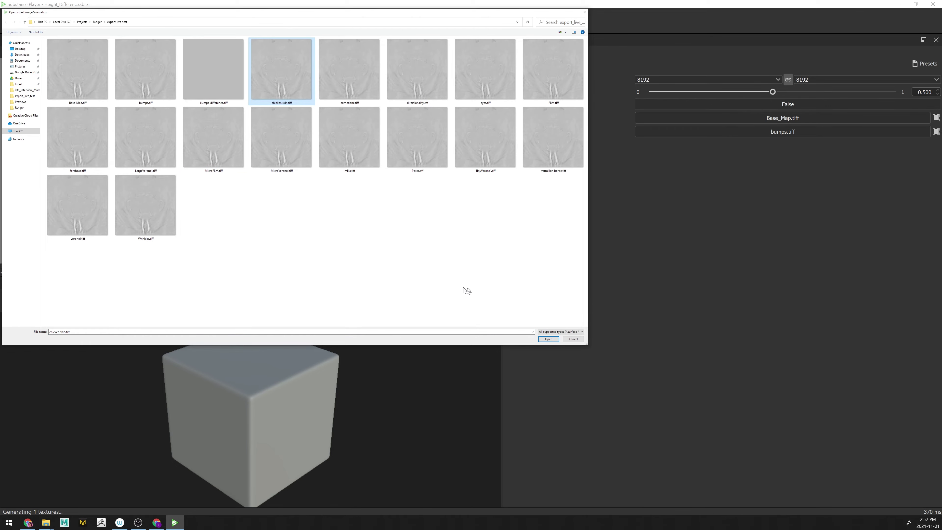
pyautogui.click(548, 339)
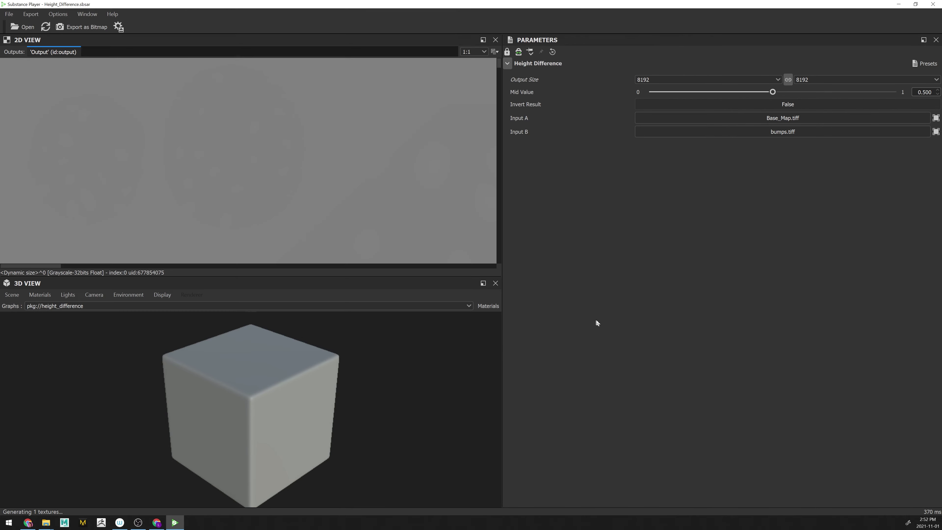
# Export the chicken skin difference map as a bitmap named chicken_skin_difference
pyautogui.click(74, 26)
pyautogui.doubleClick(365, 194)
pyautogui.write('chicken_skin_difference')
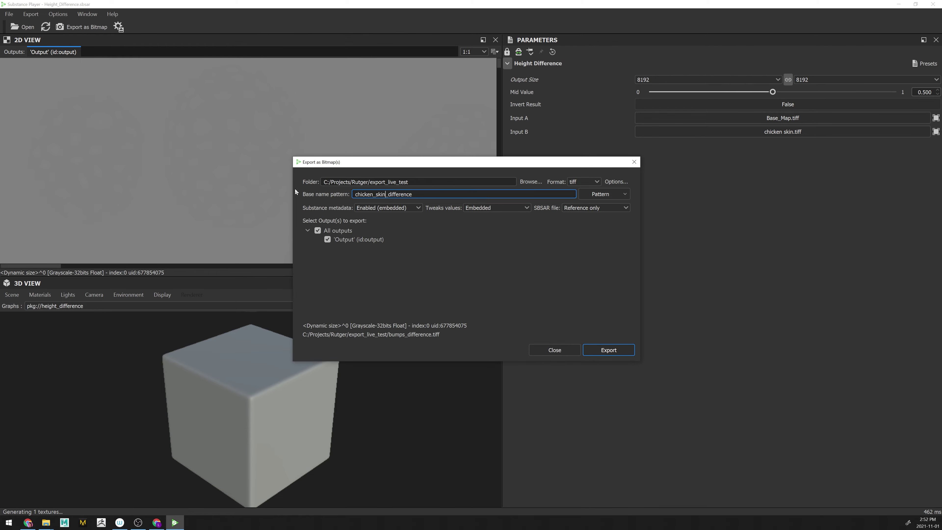
pyautogui.click(592, 350)
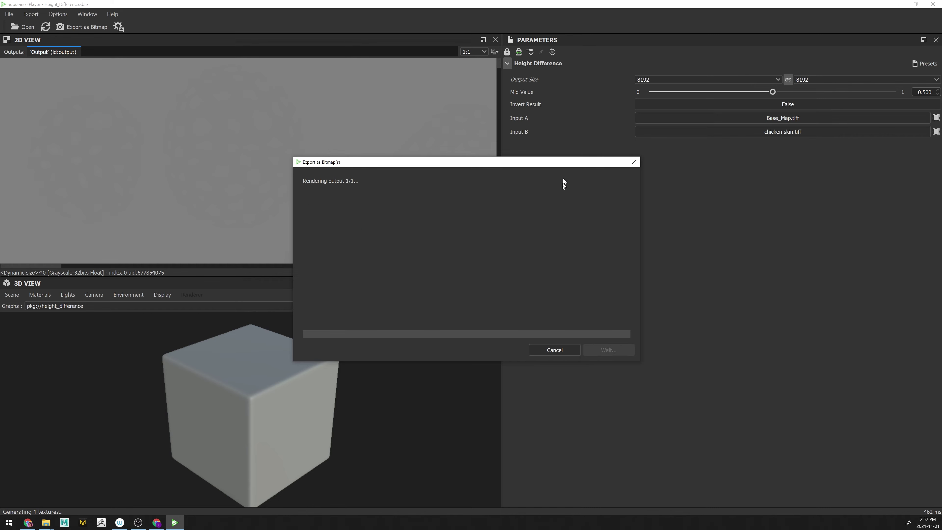
# Load another exported layer's displacement map as Input B
pyautogui.click(760, 131)
pyautogui.click(474, 74)
pyautogui.click(436, 78)
pyautogui.click(547, 339)
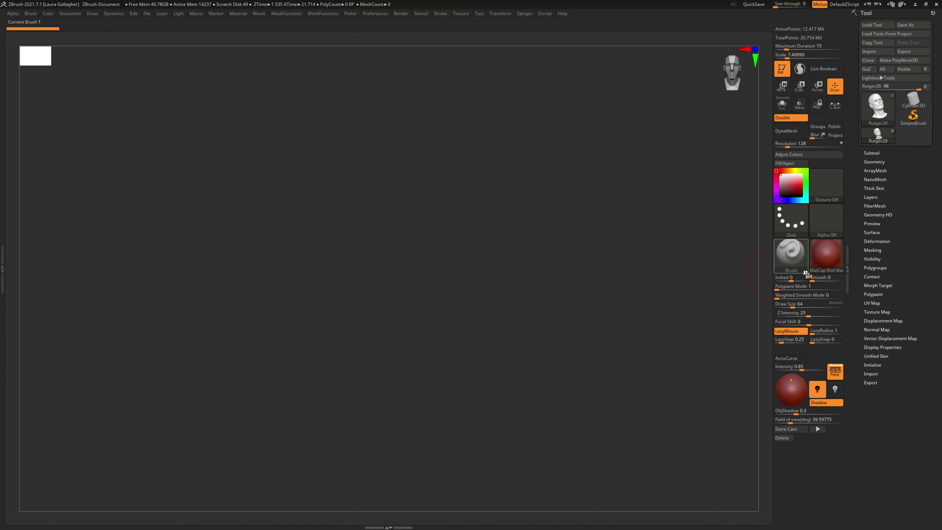
# Switch to ZBrush, give the head the BasicMaterial and lower its geometry to subdivision level 2
pyautogui.click(826, 254)
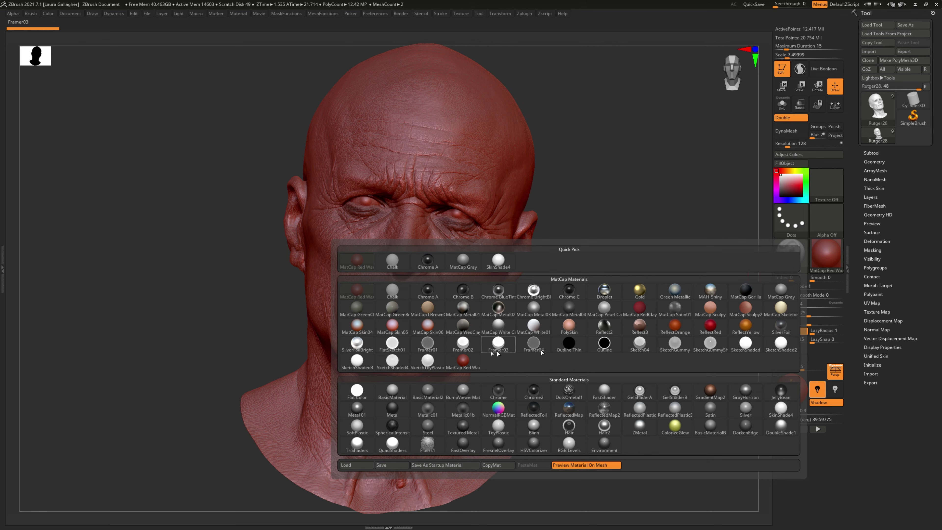
pyautogui.click(392, 394)
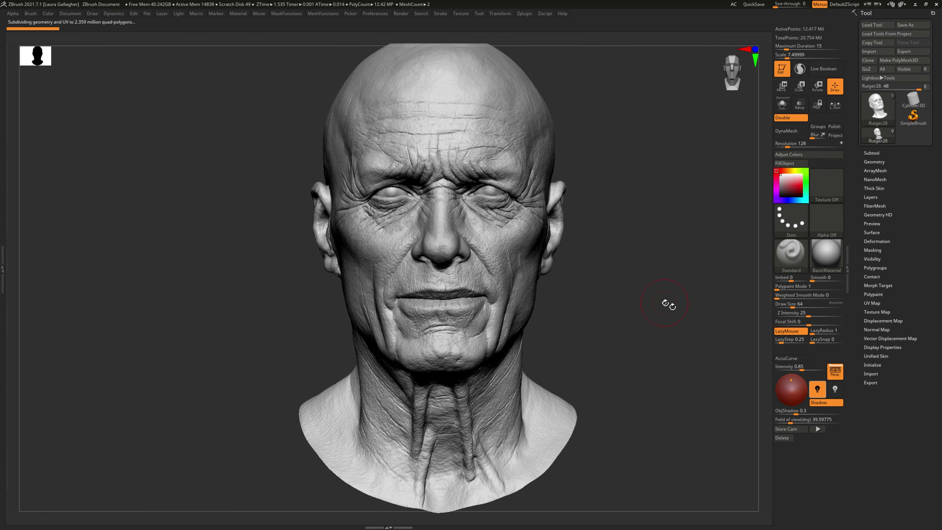
pyautogui.hotkey('shift', 'd')
pyautogui.hotkey('shift', 'd')
pyautogui.hotkey('shift', 'd')
pyautogui.hotkey('shift', 'd')
pyautogui.hotkey('shift', 'd')
pyautogui.hotkey('shift', 'd')
pyautogui.moveTo(642, 169); pyautogui.dragTo(634, 156)
pyautogui.press('d')
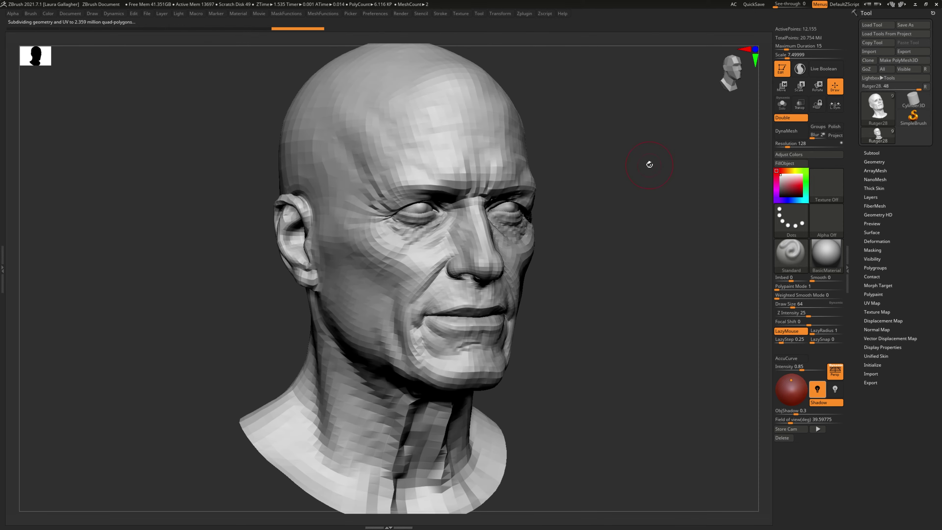
# Export the low-resolution head mesh in OBJ format to the export_live_test folder, with the file name Rutger
pyautogui.click(909, 51)
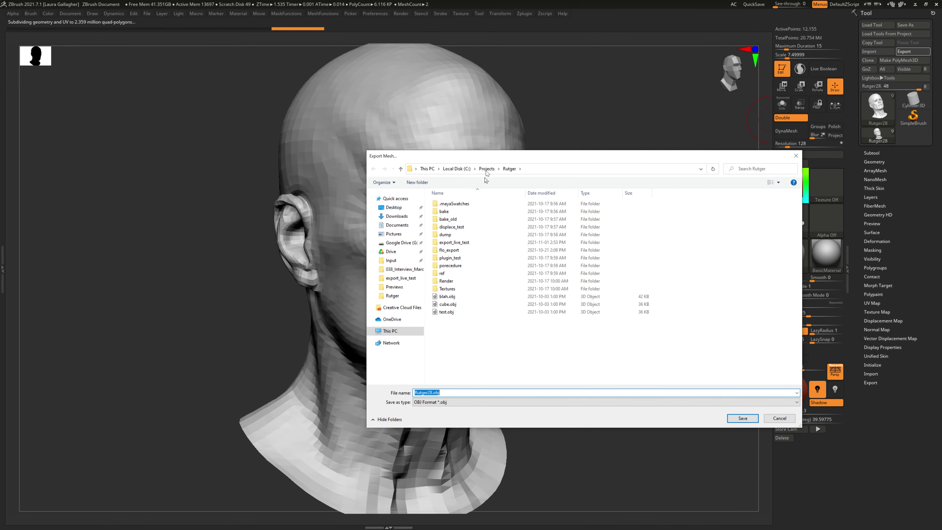
pyautogui.doubleClick(453, 243)
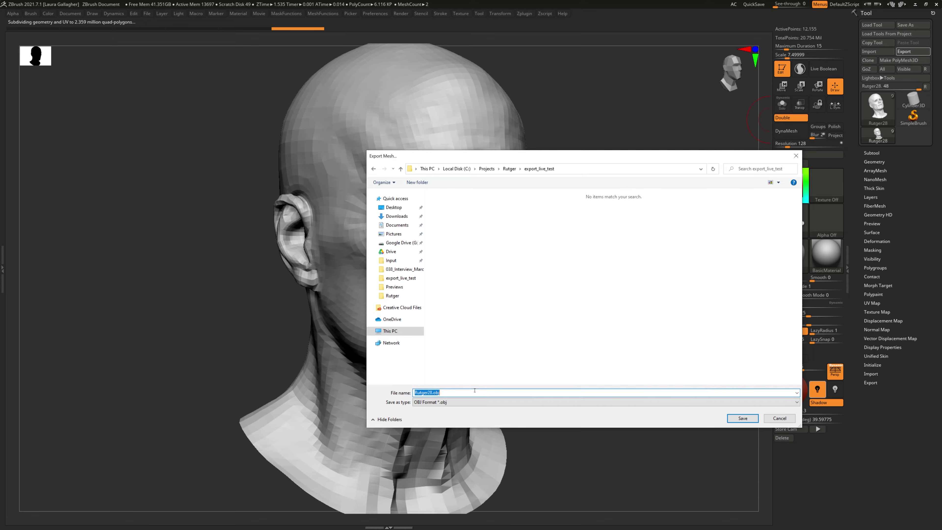
pyautogui.write('Rutger')
pyautogui.press('Return')
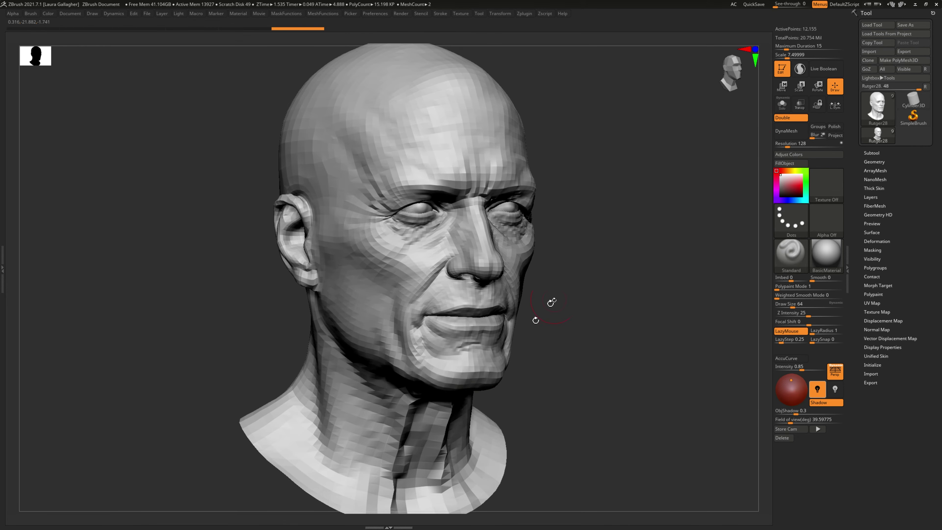
pyautogui.moveTo(657, 241); pyautogui.dragTo(610, 248)
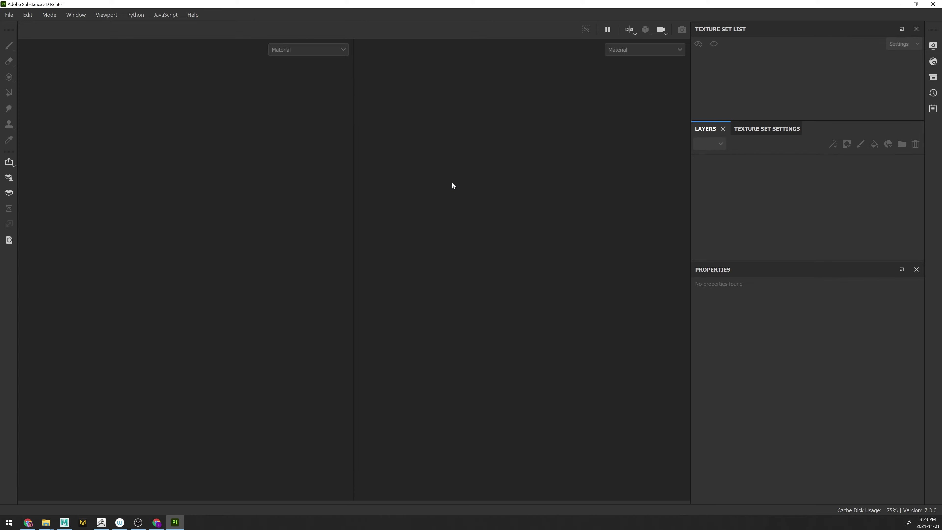
# In Substance 3D Painter, start a new project with head.obj from the export_live_test folder as its mesh
pyautogui.click(8, 14)
pyautogui.click(16, 30)
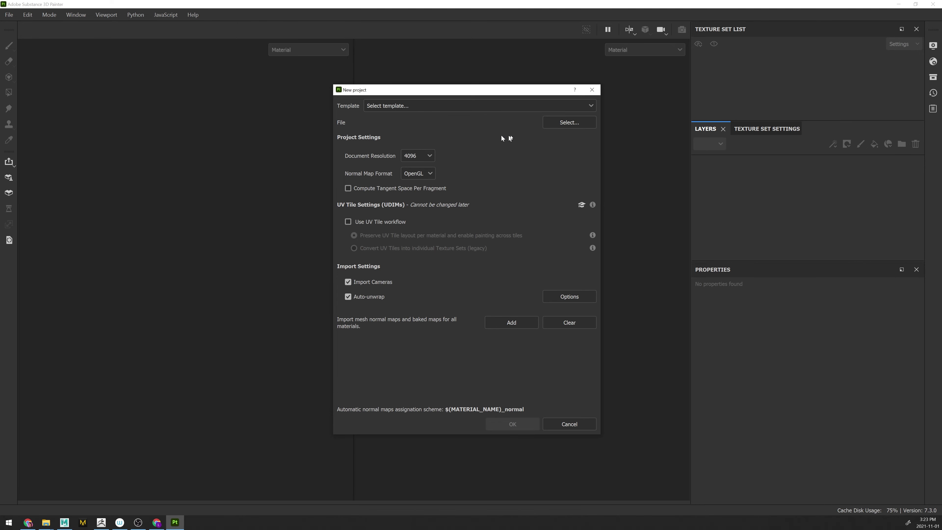
pyautogui.click(566, 123)
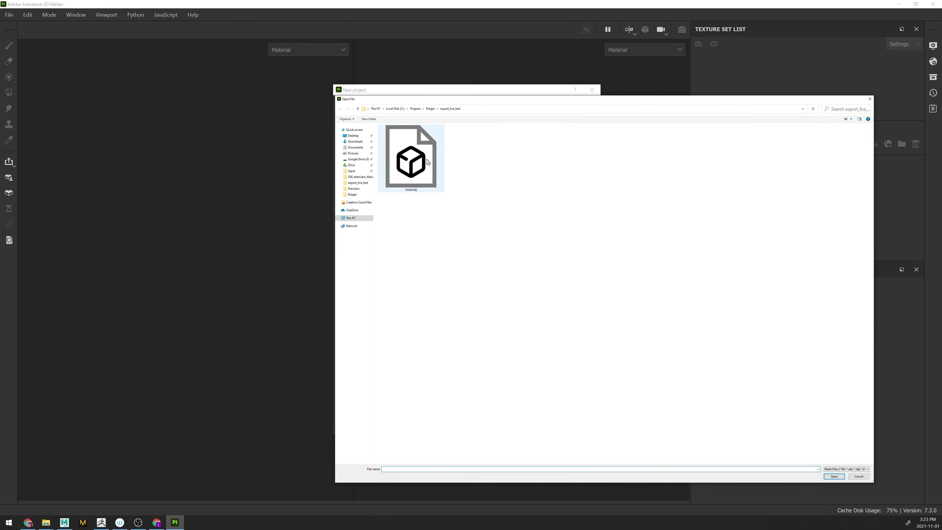
pyautogui.click(832, 476)
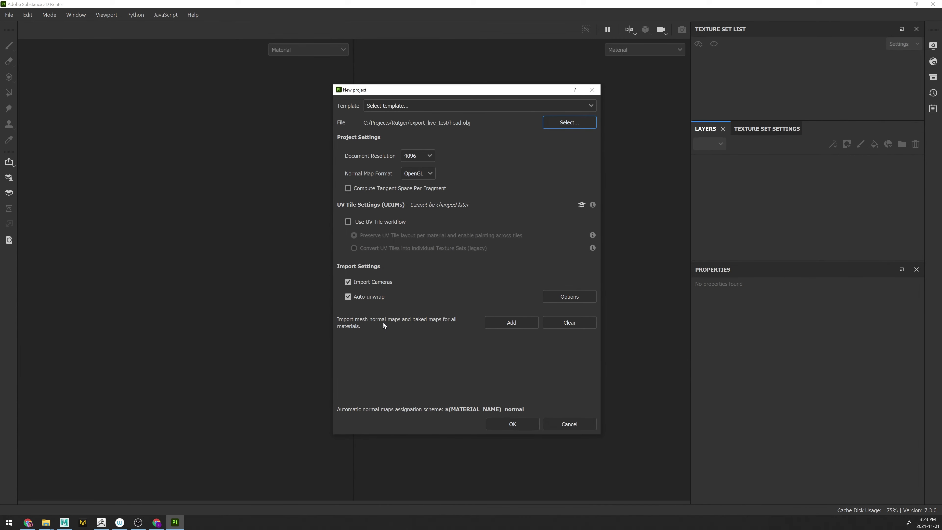
# Import Base_Map and all the difference TIFF maps into the new project and create it
pyautogui.click(510, 326)
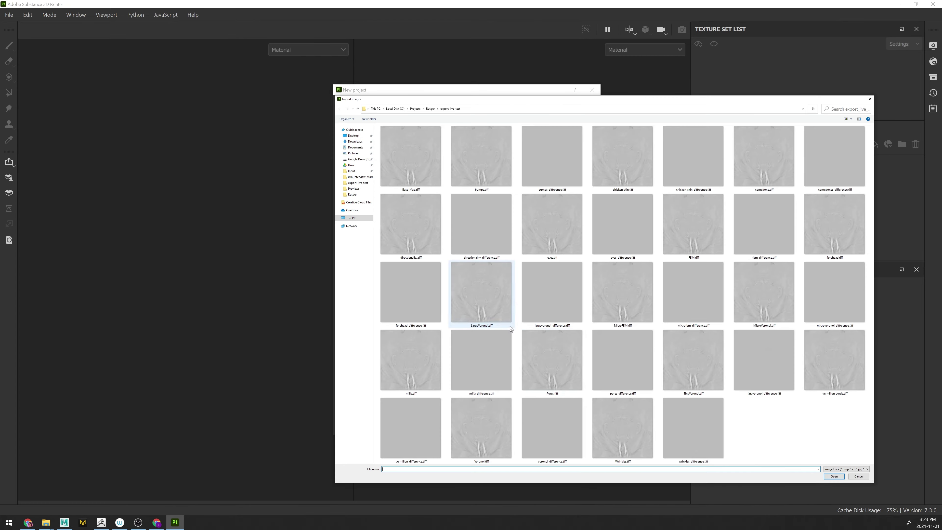
pyautogui.click(551, 182)
pyautogui.keyDown('ctrl'); pyautogui.click(482, 223); pyautogui.keyUp('ctrl')
pyautogui.keyDown('ctrl'); pyautogui.click(623, 223); pyautogui.keyUp('ctrl')
pyautogui.keyDown('ctrl'); pyautogui.click(714, 173); pyautogui.keyUp('ctrl')
pyautogui.keyDown('ctrl'); pyautogui.click(752, 211); pyautogui.keyUp('ctrl')
pyautogui.keyDown('ctrl'); pyautogui.click(826, 172); pyautogui.keyUp('ctrl')
pyautogui.keyDown('ctrl'); pyautogui.click(844, 298); pyautogui.keyUp('ctrl')
pyautogui.keyDown('ctrl'); pyautogui.click(685, 294); pyautogui.keyUp('ctrl')
pyautogui.keyDown('ctrl'); pyautogui.click(755, 362); pyautogui.keyUp('ctrl')
pyautogui.keyDown('ctrl'); pyautogui.click(592, 366); pyautogui.keyUp('ctrl')
pyautogui.keyDown('ctrl'); pyautogui.click(556, 297); pyautogui.keyUp('ctrl')
pyautogui.keyDown('ctrl'); pyautogui.click(482, 360); pyautogui.keyUp('ctrl')
pyautogui.keyDown('ctrl'); pyautogui.click(419, 300); pyautogui.keyUp('ctrl')
pyautogui.keyDown('ctrl'); pyautogui.click(411, 404); pyautogui.keyUp('ctrl')
pyautogui.keyDown('ctrl'); pyautogui.click(552, 427); pyautogui.keyUp('ctrl')
pyautogui.keyDown('ctrl'); pyautogui.click(694, 434); pyautogui.keyUp('ctrl')
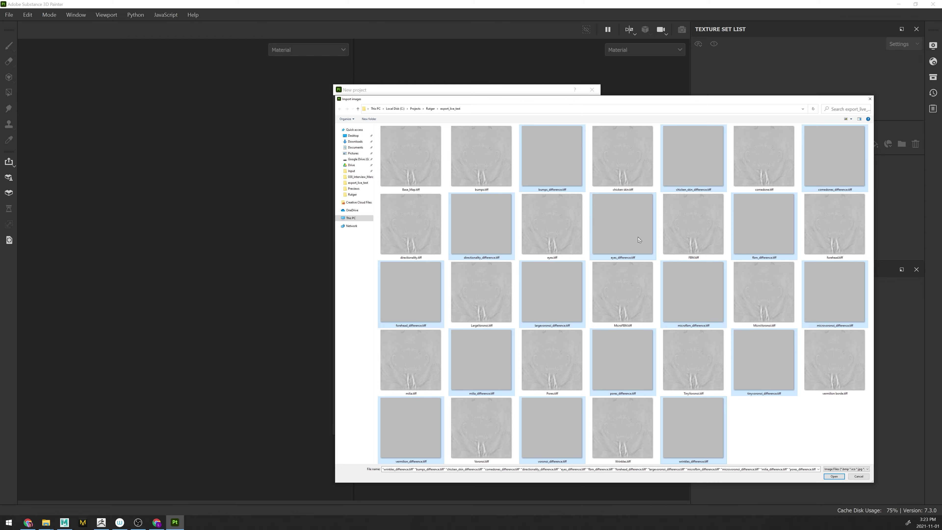
pyautogui.keyDown('ctrl'); pyautogui.click(419, 182); pyautogui.keyUp('ctrl')
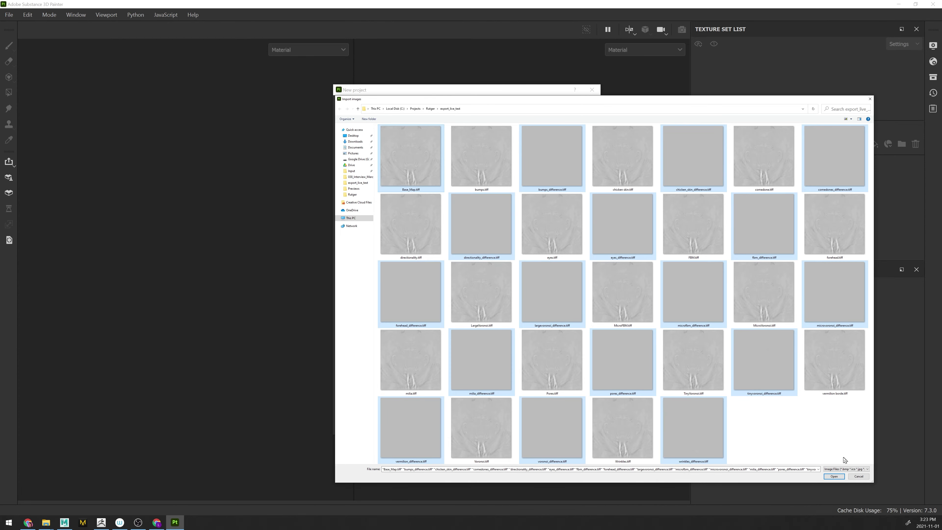
pyautogui.click(834, 477)
pyautogui.click(513, 424)
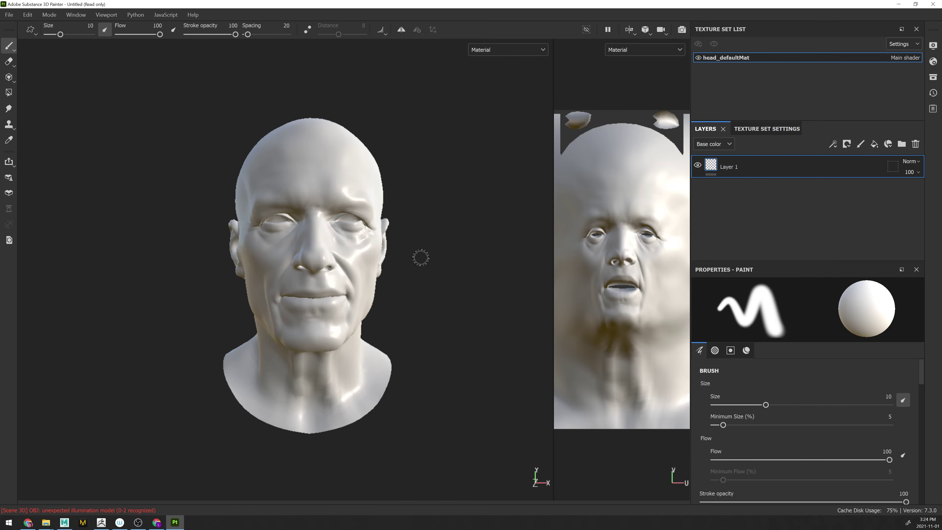
# Add a fill layer to the head's texture set and delete the default paint layer, Layer 1
pyautogui.moveTo(420, 258)
pyautogui.keyDown('alt'); pyautogui.mouseDown()
pyautogui.moveTo(467, 322)
pyautogui.moveTo(456, 336)
pyautogui.moveTo(410, 339)
pyautogui.mouseUp(); pyautogui.keyUp('alt')
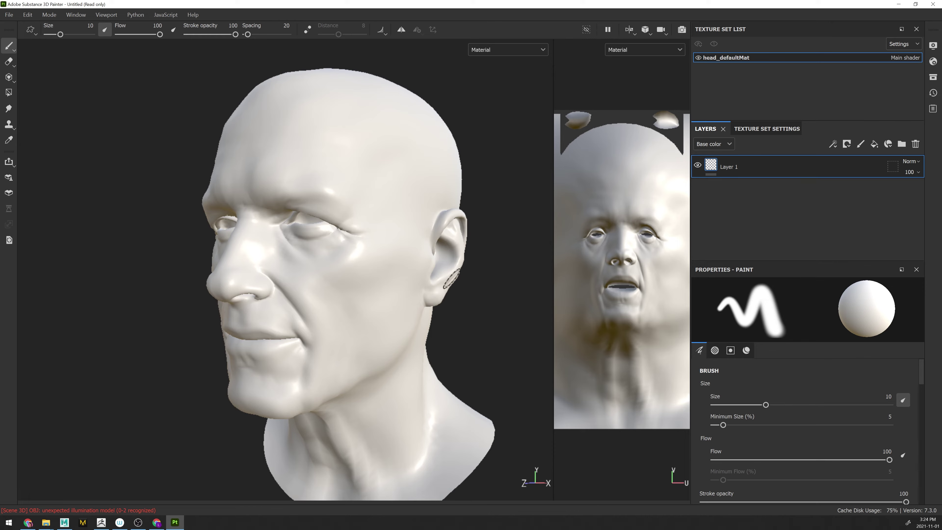
pyautogui.keyDown('alt'); pyautogui.moveTo(445, 282); pyautogui.dragTo(415, 276, button='middle'); pyautogui.keyUp('alt')
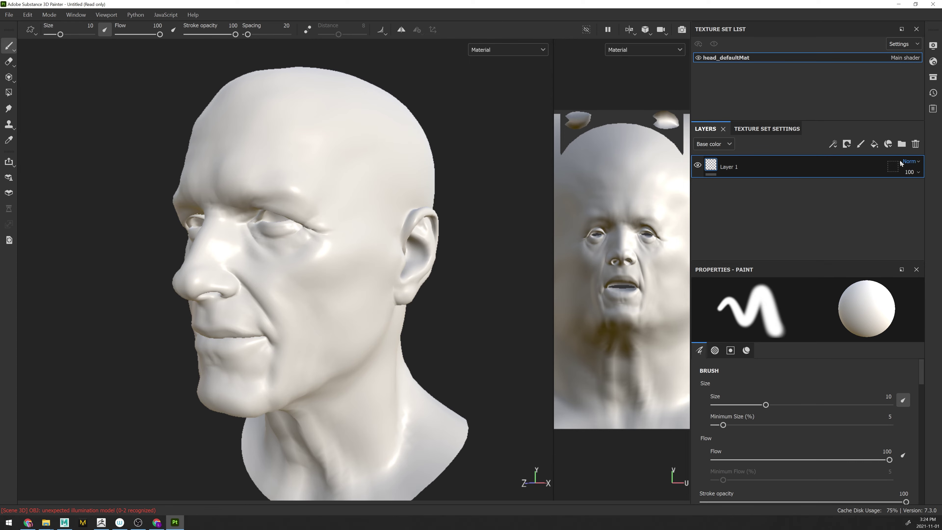
pyautogui.click(875, 144)
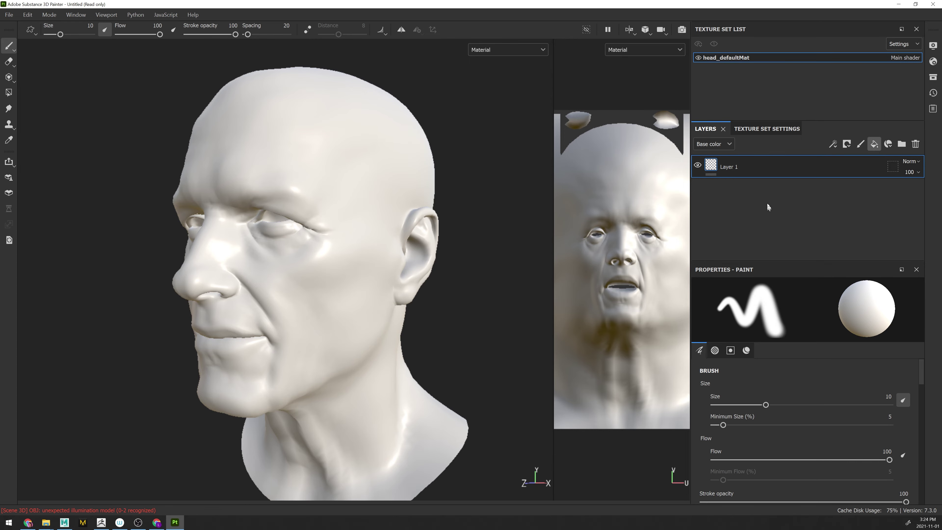
pyautogui.click(779, 189)
pyautogui.press('Delete')
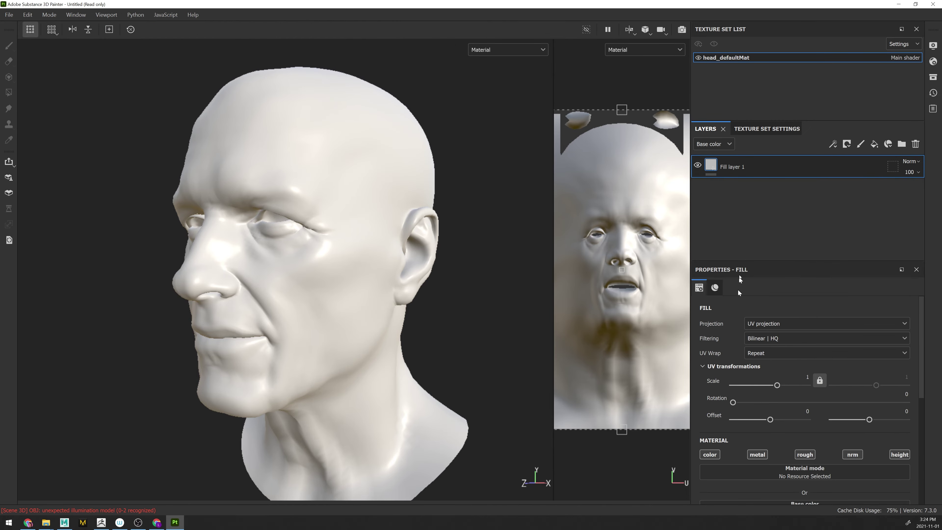
# Set the fill layer's base color to the dark grey 6B6B6B
pyautogui.scroll(-3, 733, 369)
pyautogui.scroll(-2, 733, 368)
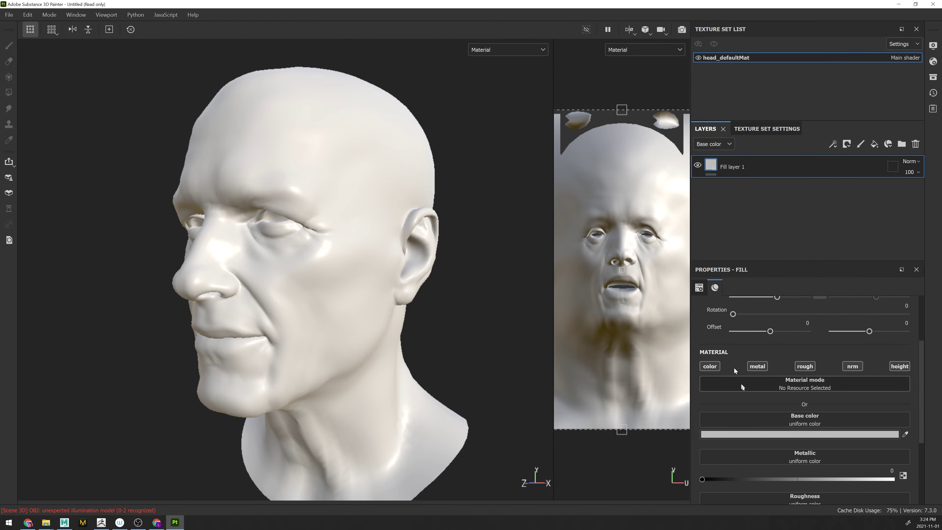
pyautogui.click(786, 435)
pyautogui.moveTo(800, 307); pyautogui.dragTo(785, 334)
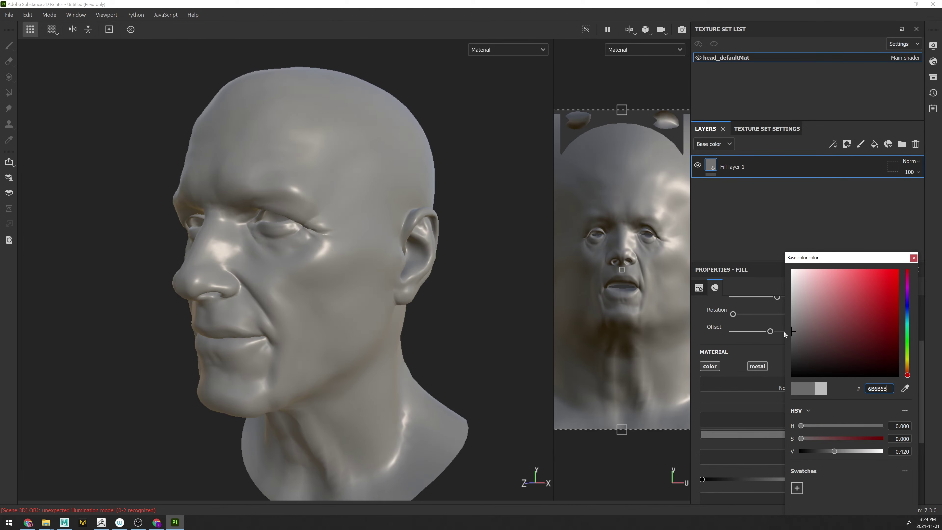
pyautogui.click(913, 258)
# Set the grey fill layer's roughness to about 0.33
pyautogui.scroll(-2, 786, 392)
pyautogui.scroll(-4, 786, 392)
pyautogui.moveTo(760, 436)
pyautogui.mouseDown()
pyautogui.moveTo(747, 436)
pyautogui.moveTo(776, 438)
pyautogui.moveTo(764, 439)
pyautogui.mouseUp()
pyautogui.keyDown('alt'); pyautogui.moveTo(373, 367); pyautogui.dragTo(393, 378); pyautogui.keyUp('alt')
pyautogui.keyDown('alt'); pyautogui.moveTo(393, 378); pyautogui.dragTo(461, 416, button='right'); pyautogui.keyUp('alt')
pyautogui.scroll(3, 805, 371)
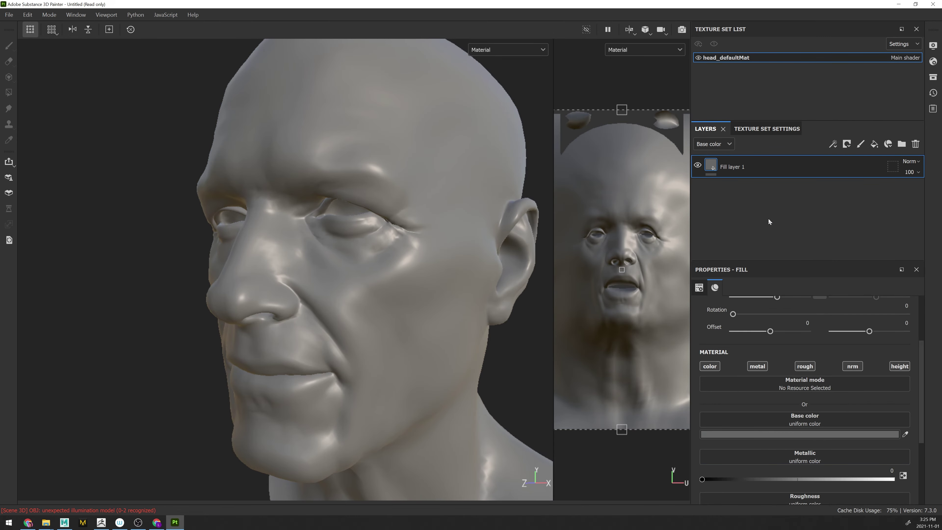
# Assign the imported Base_Map texture to the grey fill layer's height channel
pyautogui.scroll(-3, 786, 364)
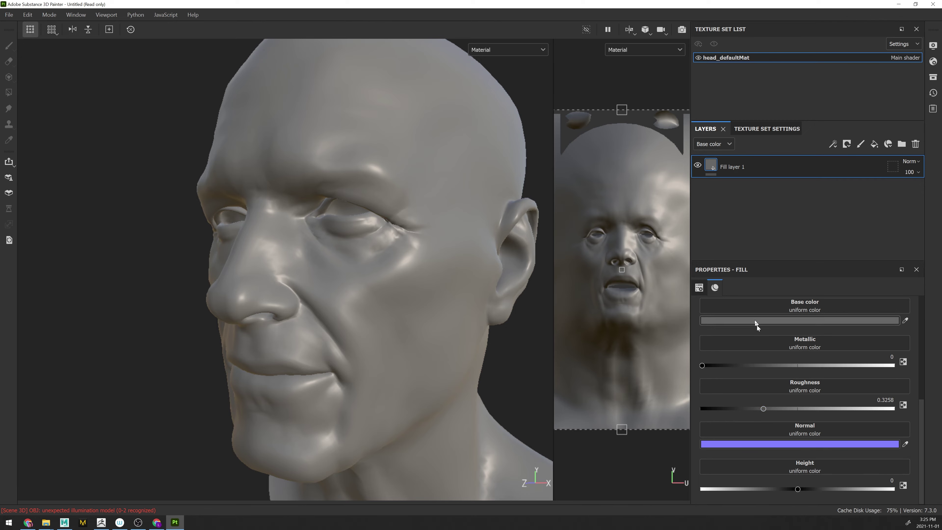
pyautogui.click(782, 468)
pyautogui.moveTo(836, 336); pyautogui.dragTo(749, 335)
pyautogui.write('base')
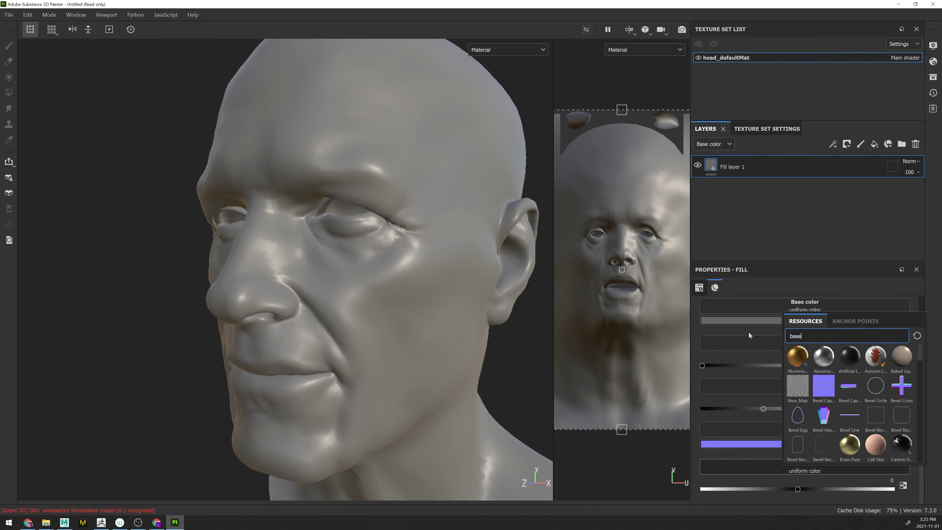
pyautogui.click(799, 390)
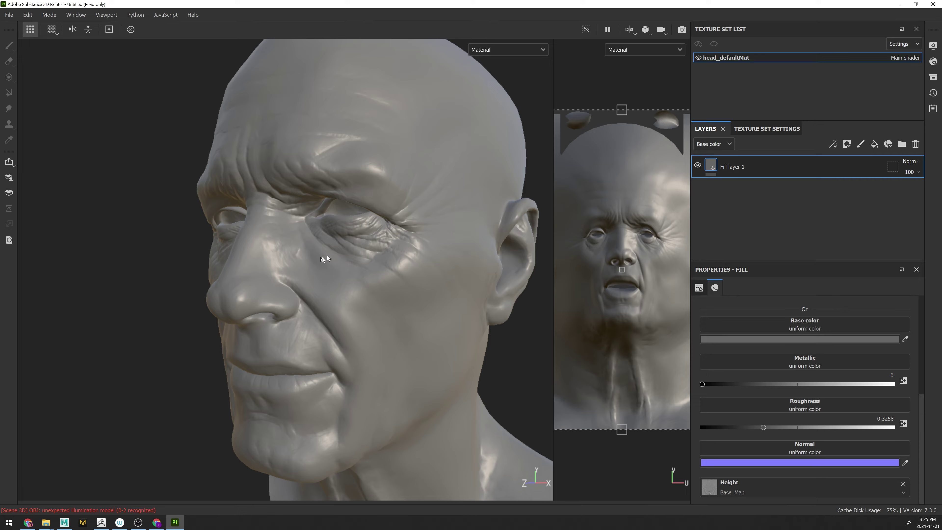
# Reduce the camera's field of view in the display settings
pyautogui.scroll(3, 365, 347)
pyautogui.keyDown('alt'); pyautogui.moveTo(365, 347); pyautogui.dragTo(345, 264); pyautogui.keyUp('alt')
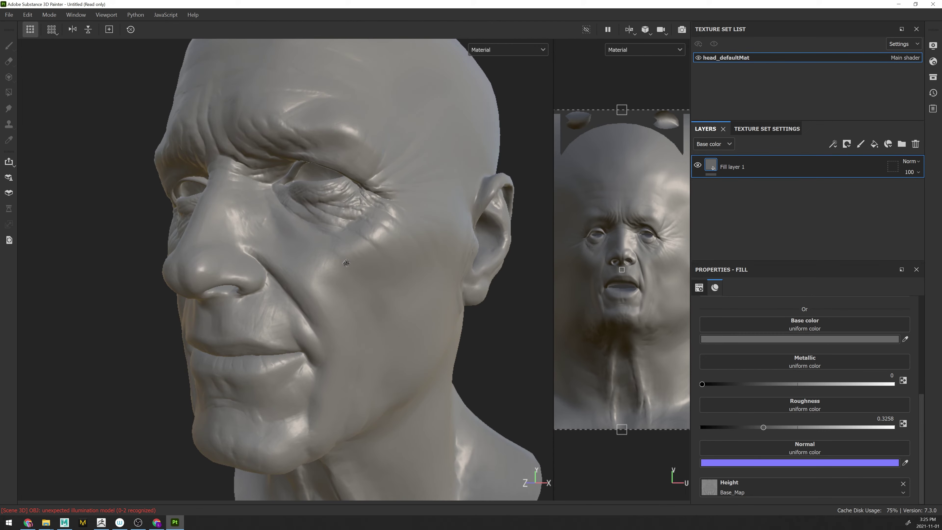
pyautogui.keyDown('alt'); pyautogui.moveTo(312, 322); pyautogui.dragTo(318, 258); pyautogui.keyUp('alt')
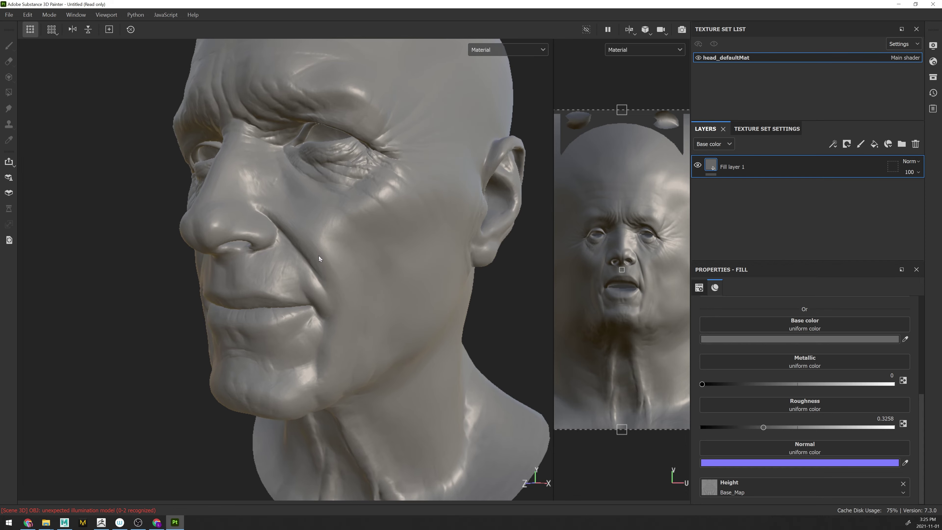
pyautogui.keyDown('alt'); pyautogui.moveTo(342, 253); pyautogui.dragTo(315, 259); pyautogui.keyUp('alt')
pyautogui.click(933, 45)
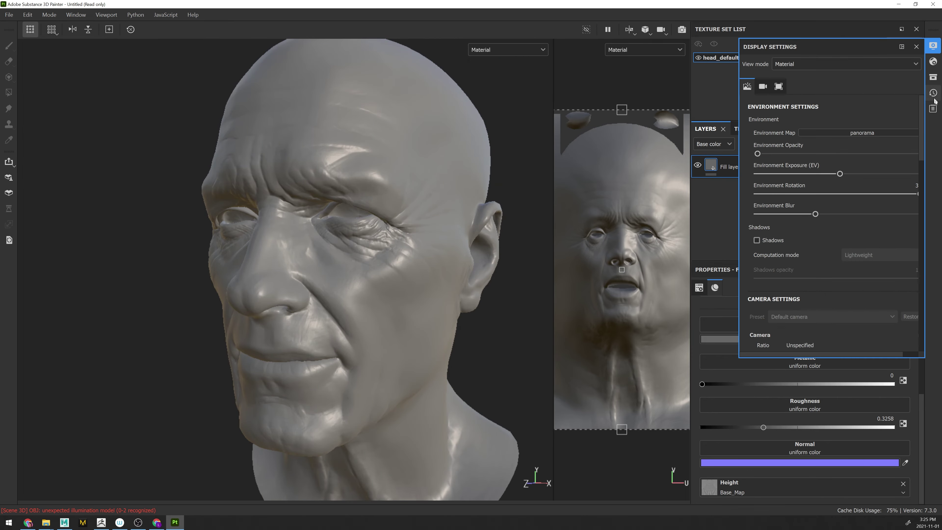
pyautogui.scroll(-3, 794, 221)
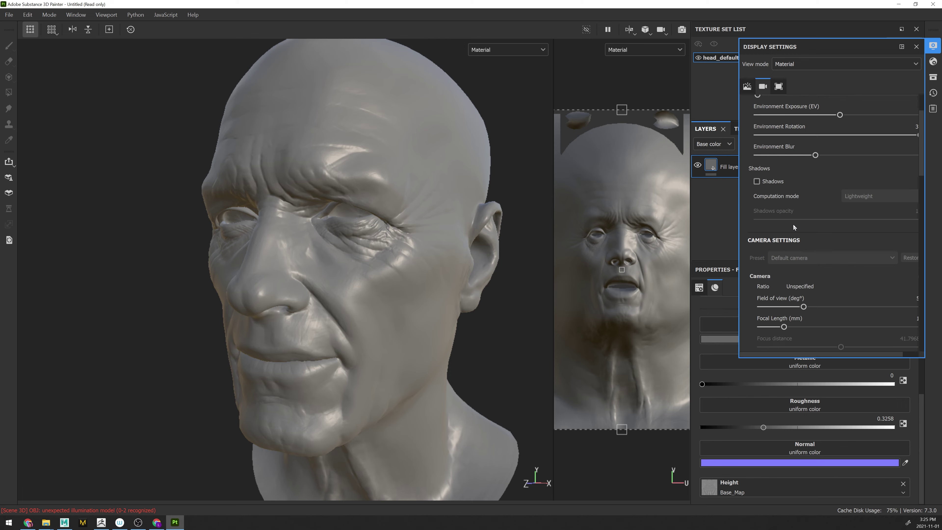
pyautogui.scroll(-1, 793, 225)
pyautogui.moveTo(803, 277); pyautogui.dragTo(784, 277)
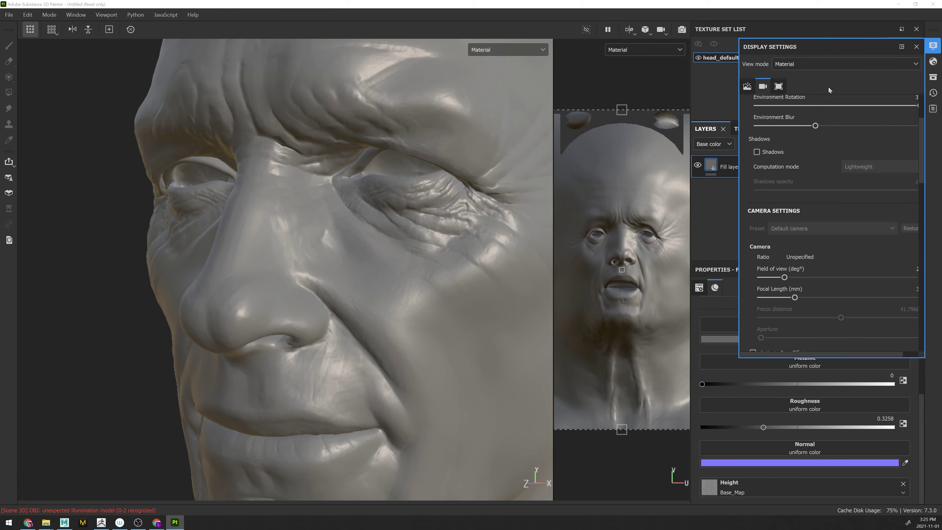
# Dock Display Settings alongside Texture Set List and enlarge the layer stack's area
pyautogui.moveTo(835, 48); pyautogui.dragTo(726, 29)
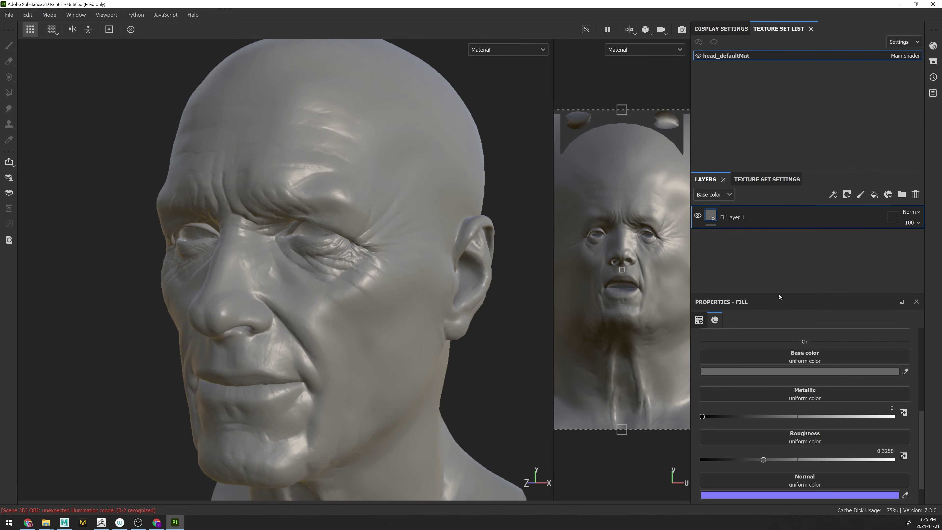
pyautogui.moveTo(779, 296); pyautogui.dragTo(783, 350)
pyautogui.moveTo(827, 170); pyautogui.dragTo(827, 155)
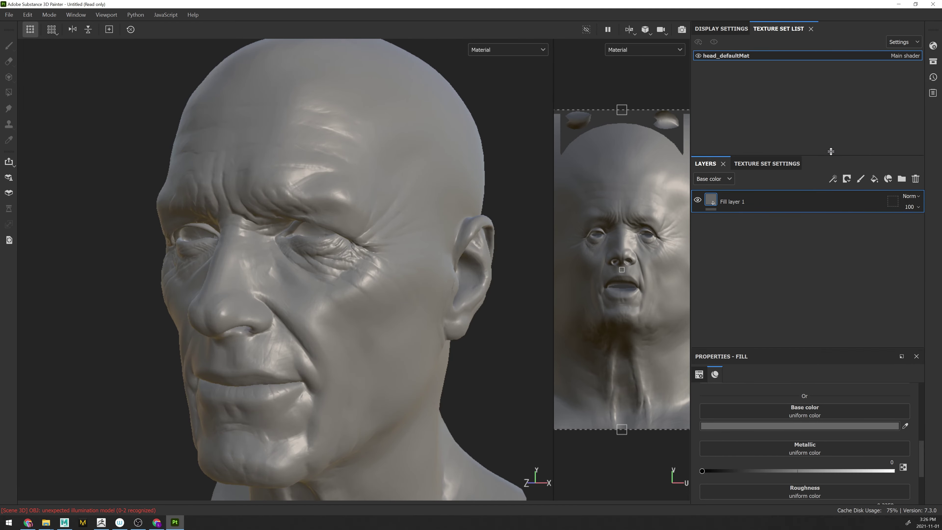
# Add a second fill layer above the base one and disable its color, metal, rough and nrm channels, leaving only height
pyautogui.click(874, 178)
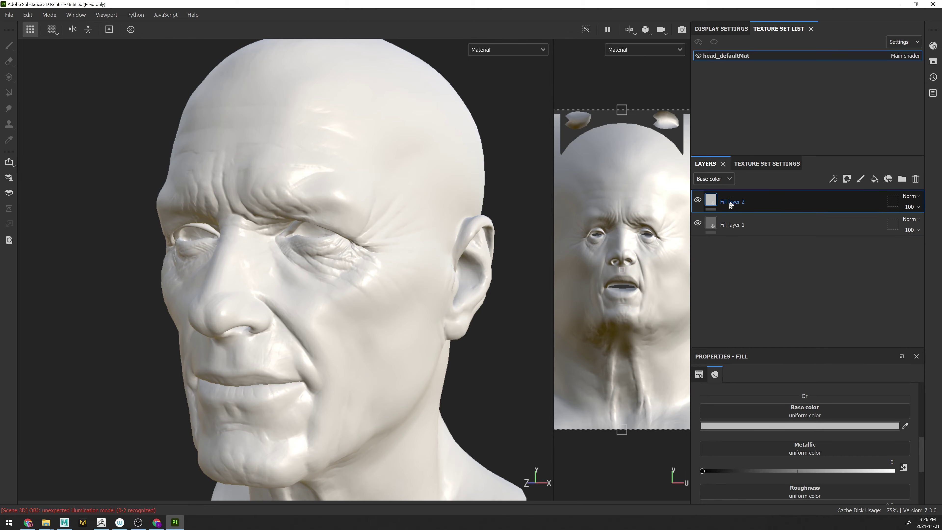
pyautogui.moveTo(788, 347); pyautogui.dragTo(789, 268)
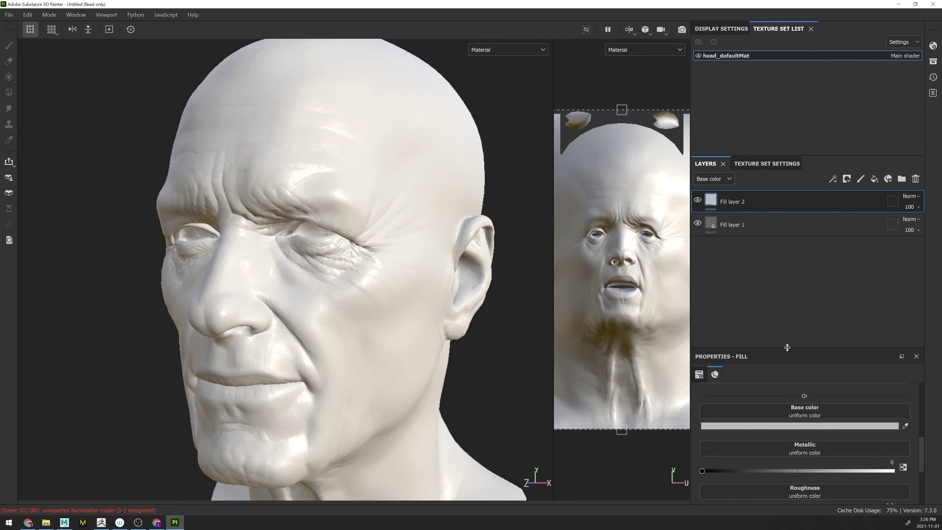
pyautogui.scroll(5, 770, 342)
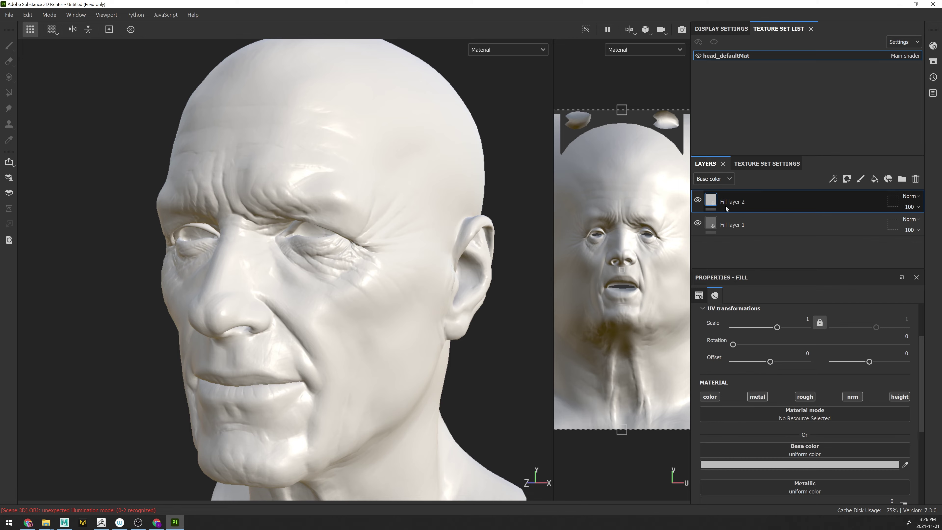
pyautogui.click(710, 396)
pyautogui.click(757, 397)
pyautogui.click(805, 396)
pyautogui.click(852, 397)
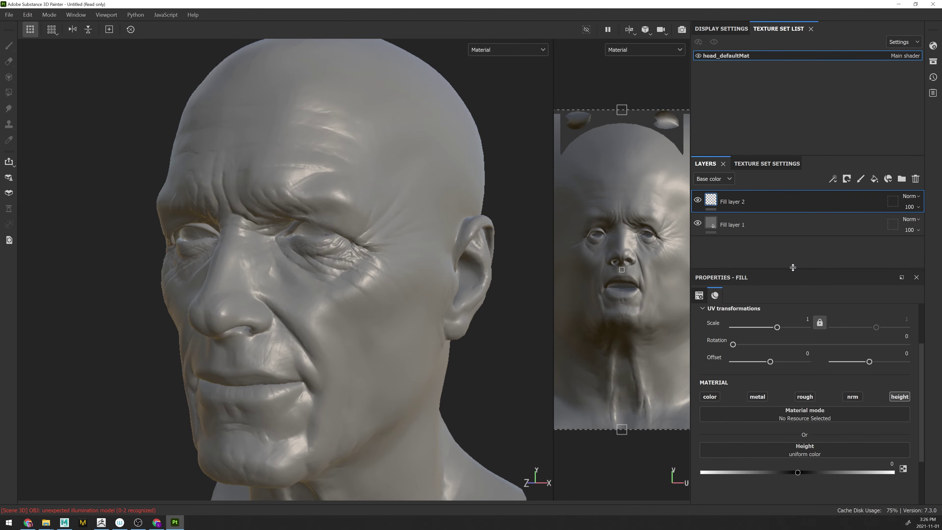
# Assign the imported bumps_difference map to the second fill layer's height channel
pyautogui.click(783, 451)
pyautogui.hotkey('ctrl', 'a')
pyautogui.write('diffe')
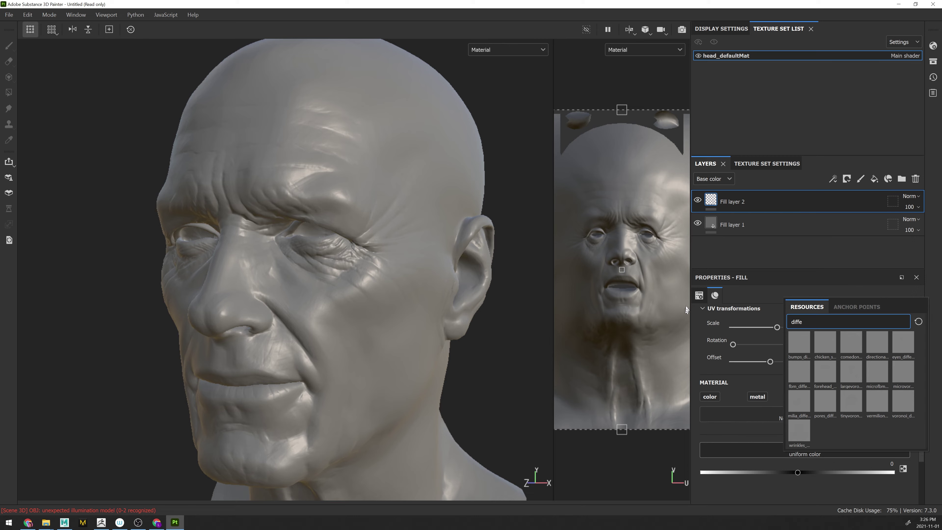
pyautogui.click(802, 345)
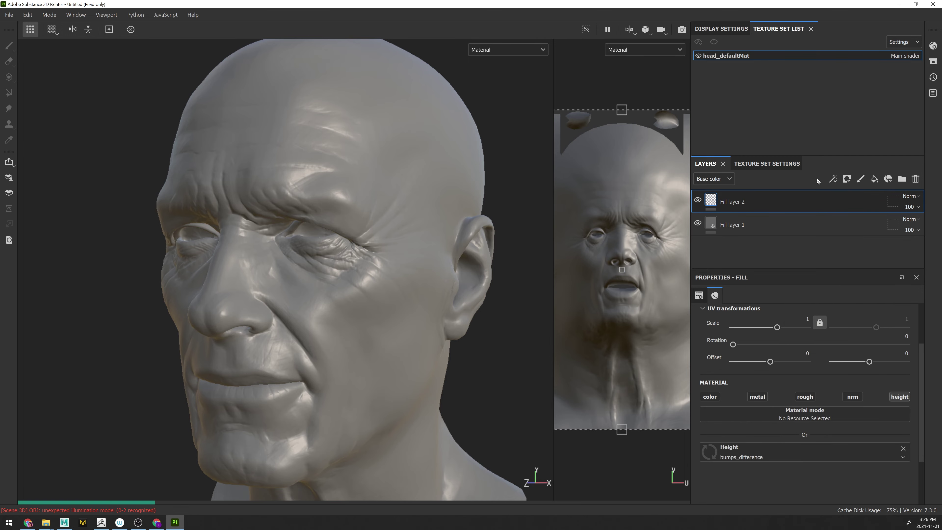
# Show the height channel in the layer stack and set the second fill layer's blending mode to Overlay
pyautogui.scroll(10, 362, 276)
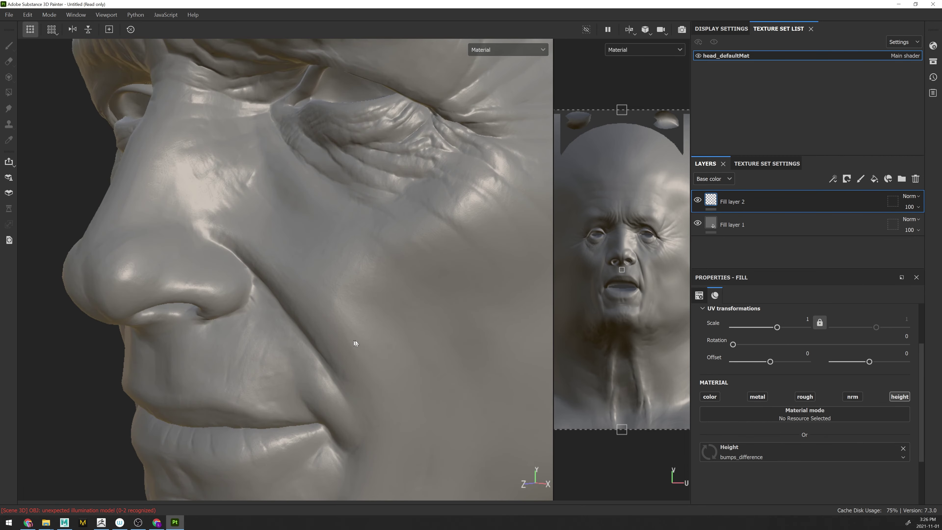
pyautogui.scroll(1, 355, 343)
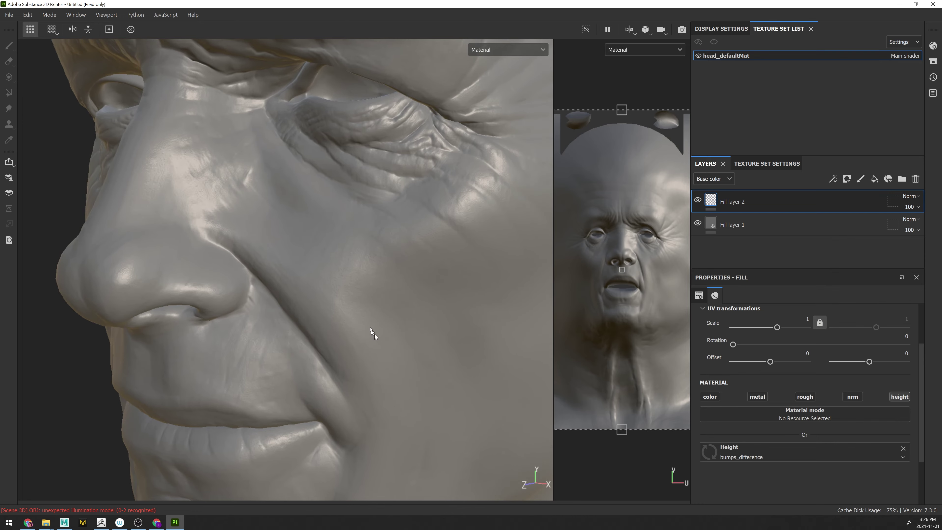
pyautogui.scroll(3, 346, 269)
pyautogui.scroll(-3, 370, 300)
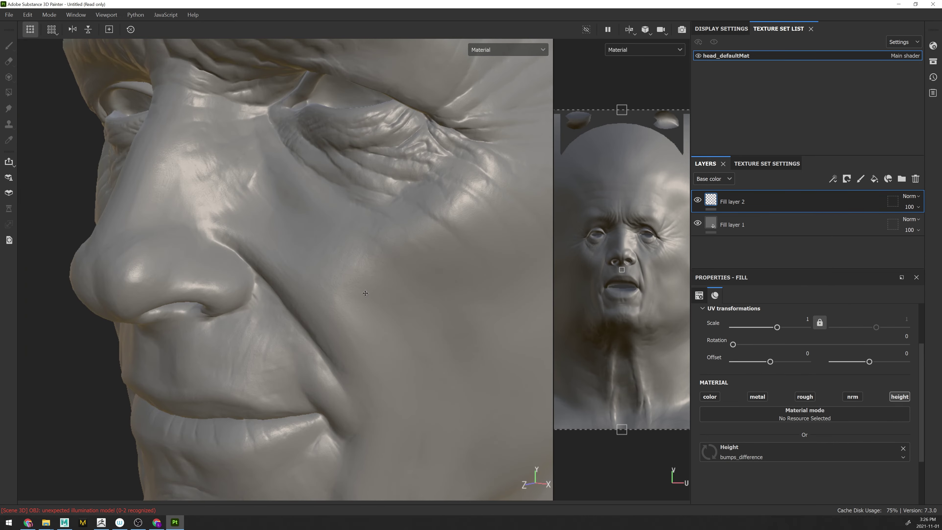
pyautogui.scroll(1, 372, 300)
pyautogui.scroll(-3, 372, 300)
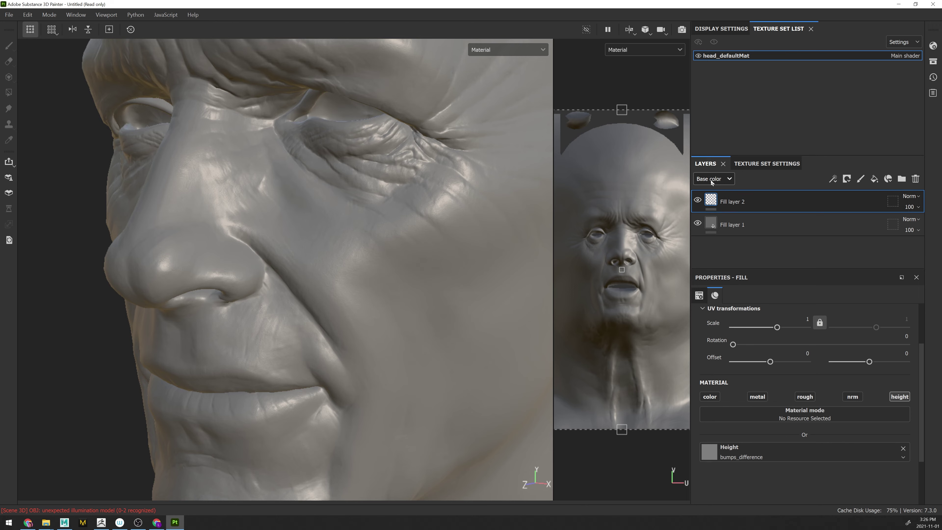
pyautogui.click(714, 179)
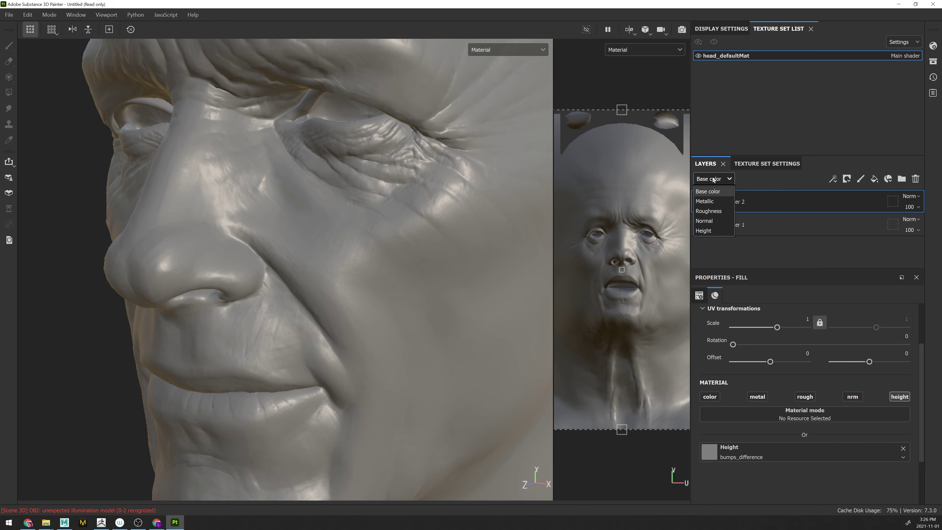
pyautogui.click(705, 230)
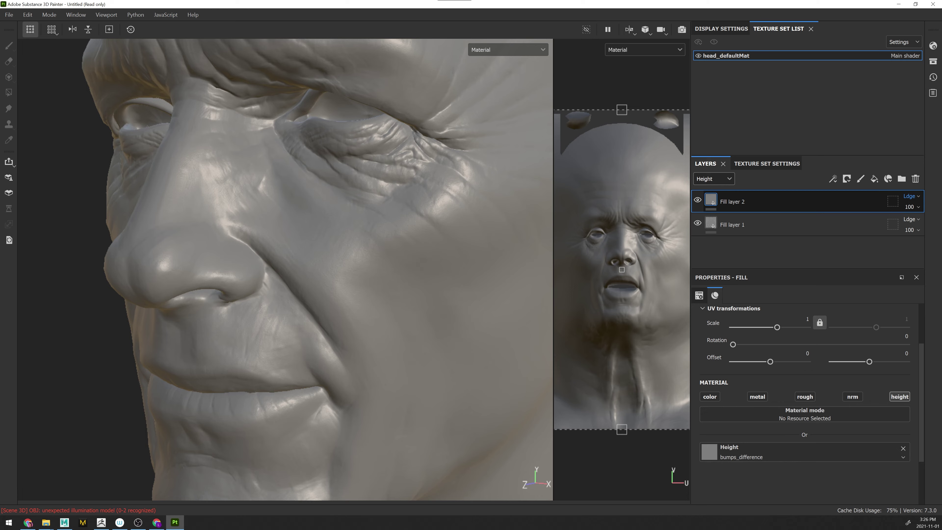
pyautogui.scroll(-6, 909, 197)
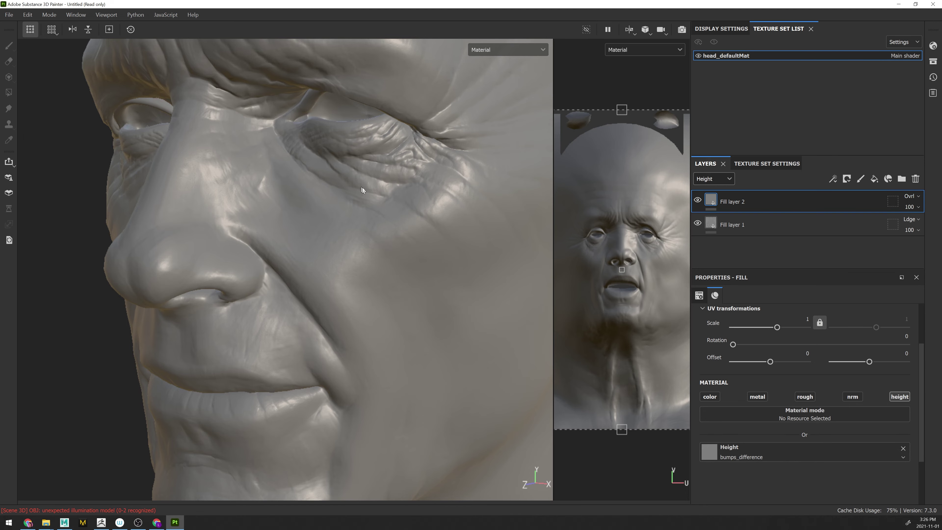
# Set the texture set's height channel format to L32F and inspect the shading on the cheek
pyautogui.scroll(5, 315, 264)
pyautogui.scroll(8, 315, 264)
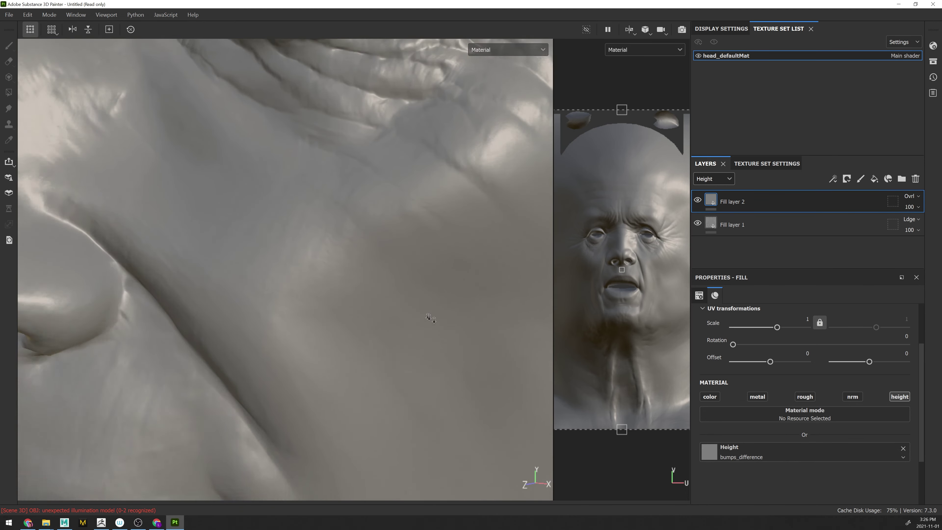
pyautogui.keyDown('shift'); pyautogui.moveTo(347, 205); pyautogui.dragTo(390, 238, button='right'); pyautogui.keyUp('shift')
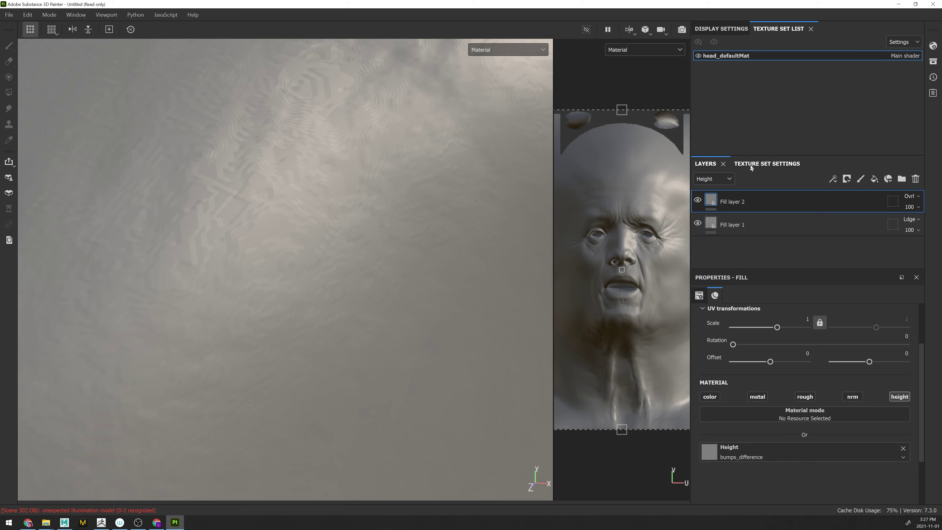
pyautogui.click(766, 164)
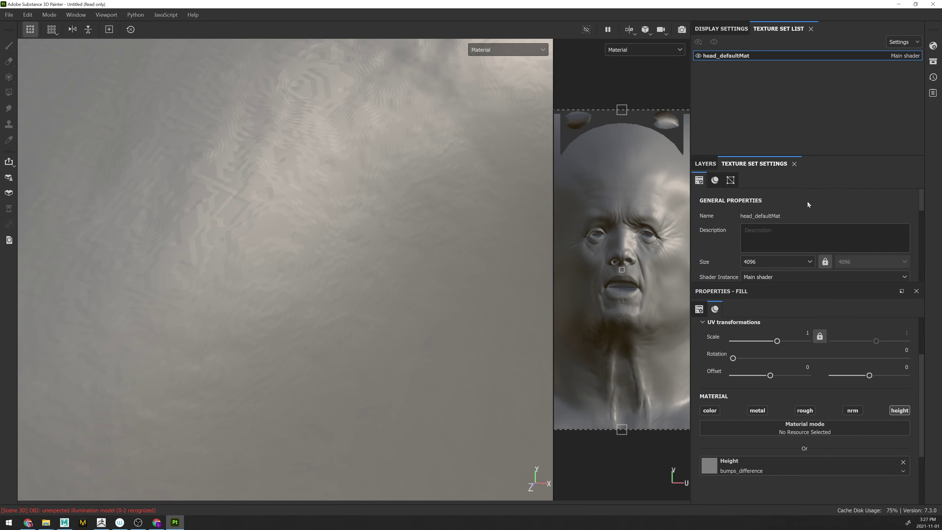
pyautogui.scroll(-6, 807, 202)
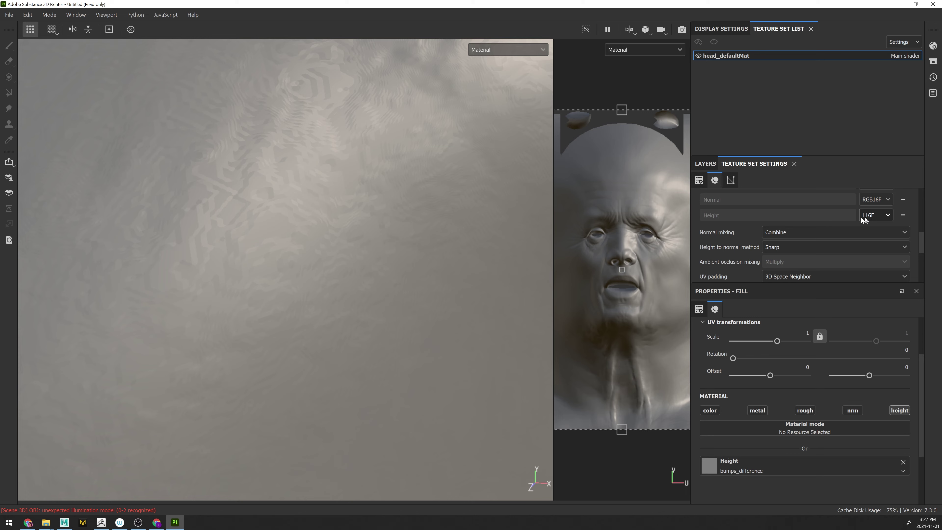
pyautogui.click(876, 217)
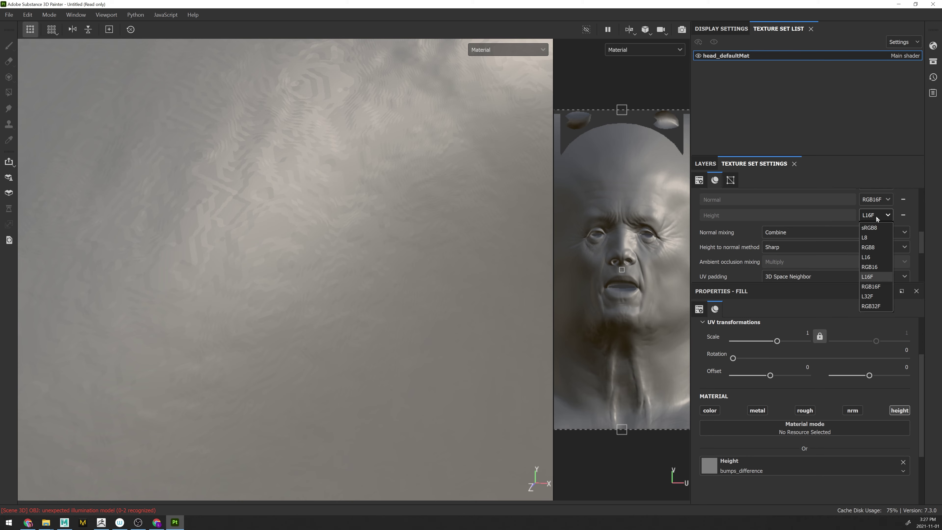
pyautogui.click(875, 297)
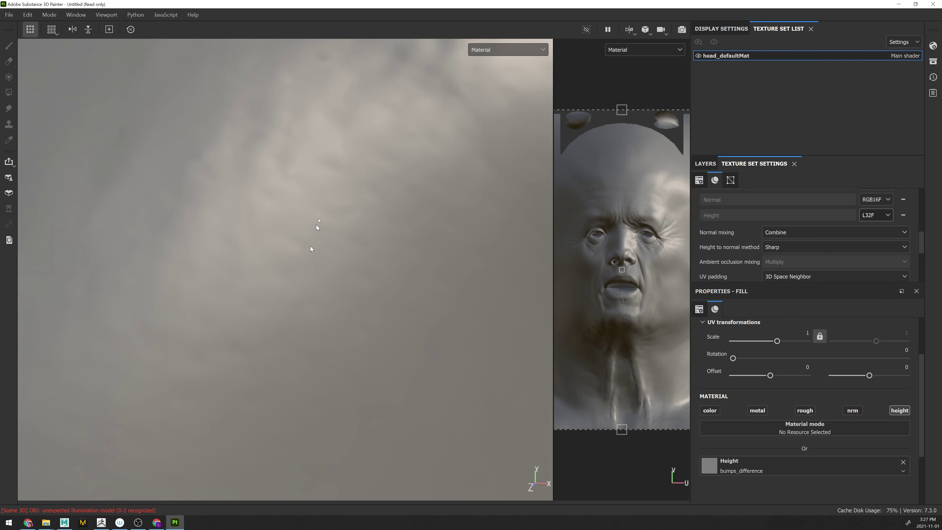
pyautogui.scroll(-10, 309, 249)
pyautogui.scroll(-8, 309, 177)
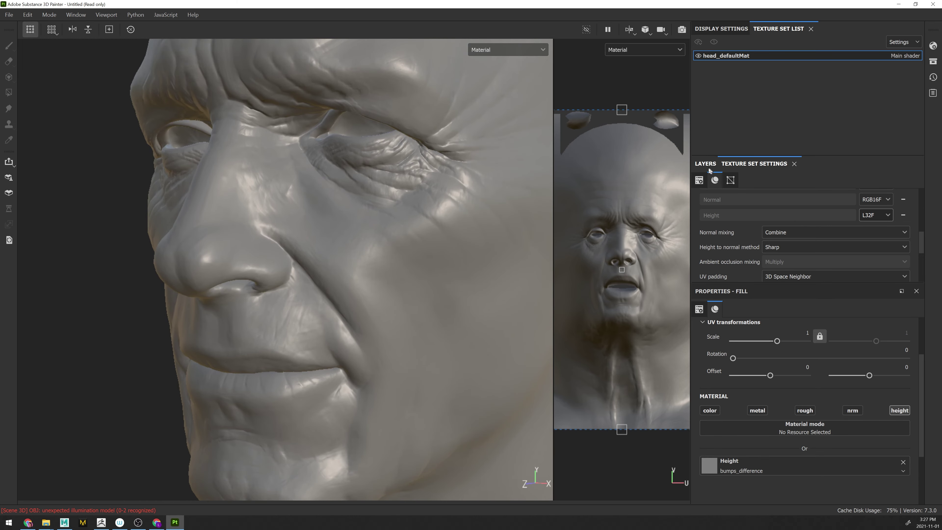
# Return to the layer stack and open the second fill layer's name for editing
pyautogui.click(710, 168)
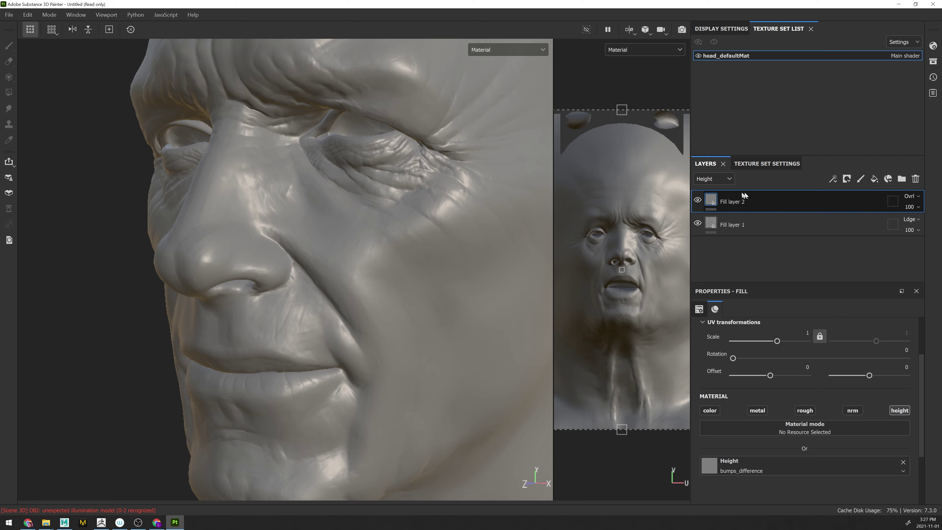
pyautogui.doubleClick(741, 202)
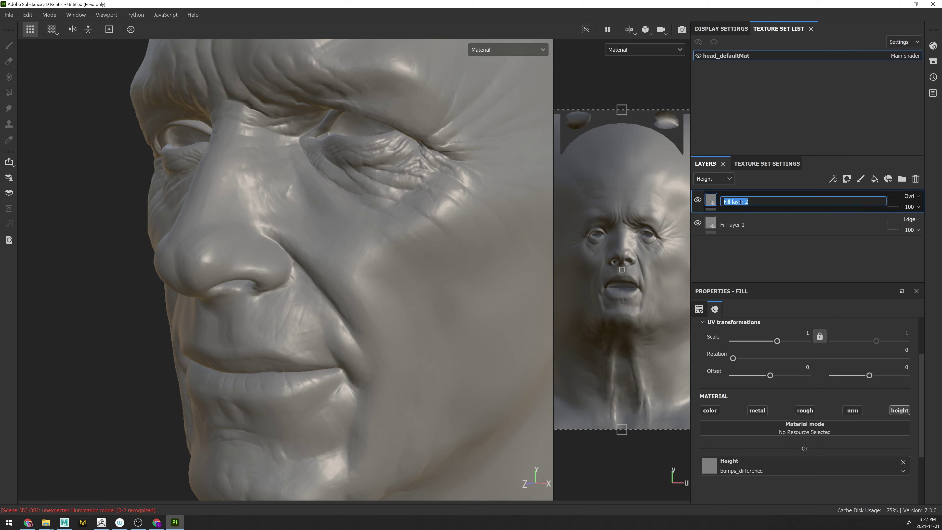
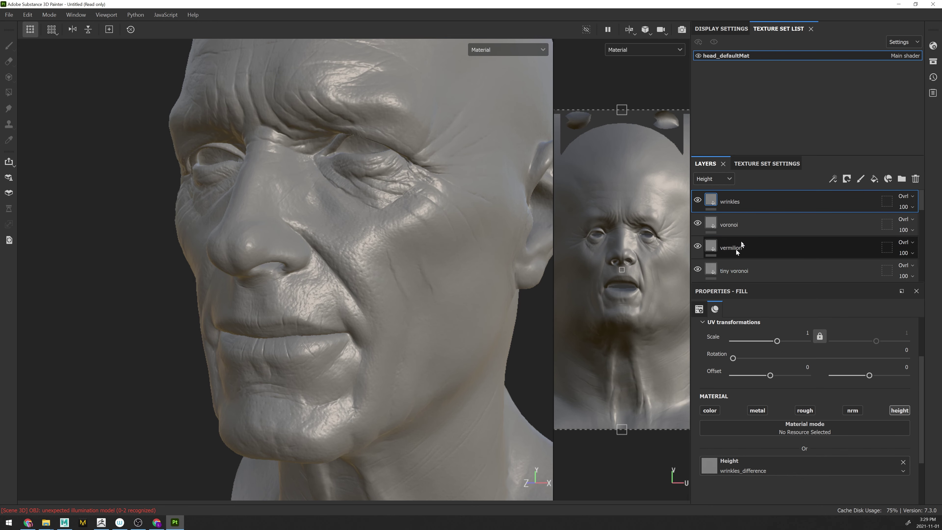
# Add a folder above the wrinkles layer and name it Layers
pyautogui.moveTo(323, 258); pyautogui.dragTo(349, 243, button='middle')
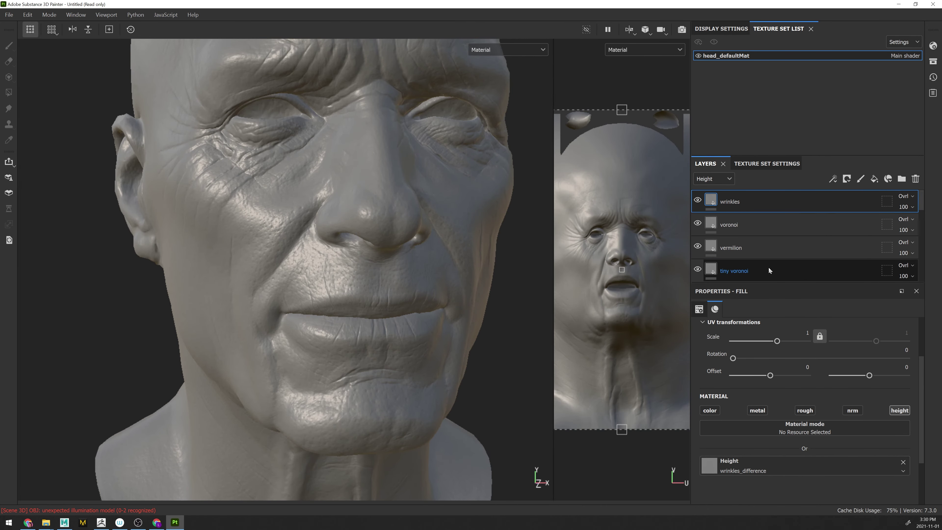
pyautogui.click(901, 179)
pyautogui.doubleClick(753, 200)
pyautogui.write('Lay')
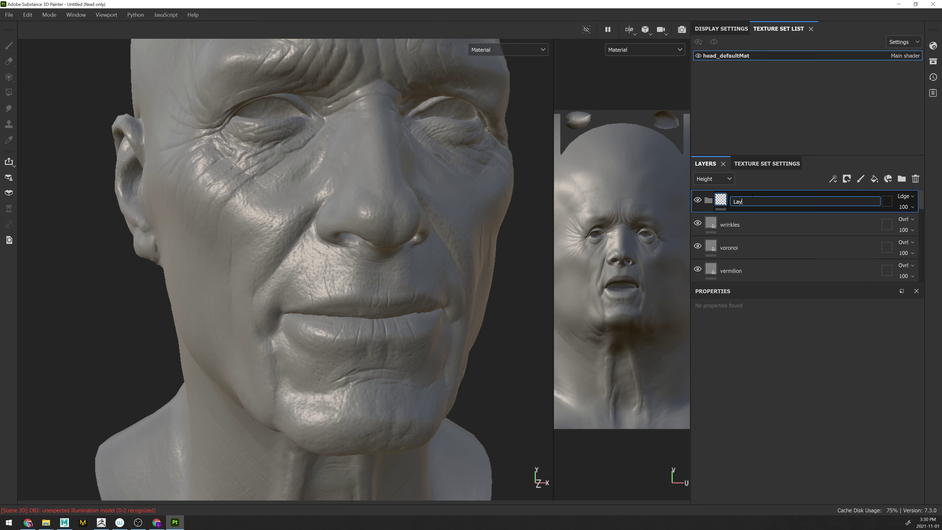
pyautogui.write('ers')
pyautogui.press('Return')
# Move all fill layers from wrinkles through Bumps into the Layers folder, leaving Base outside, and enlarge the layer stack's area
pyautogui.click(778, 225)
pyautogui.scroll(-3, 794, 244)
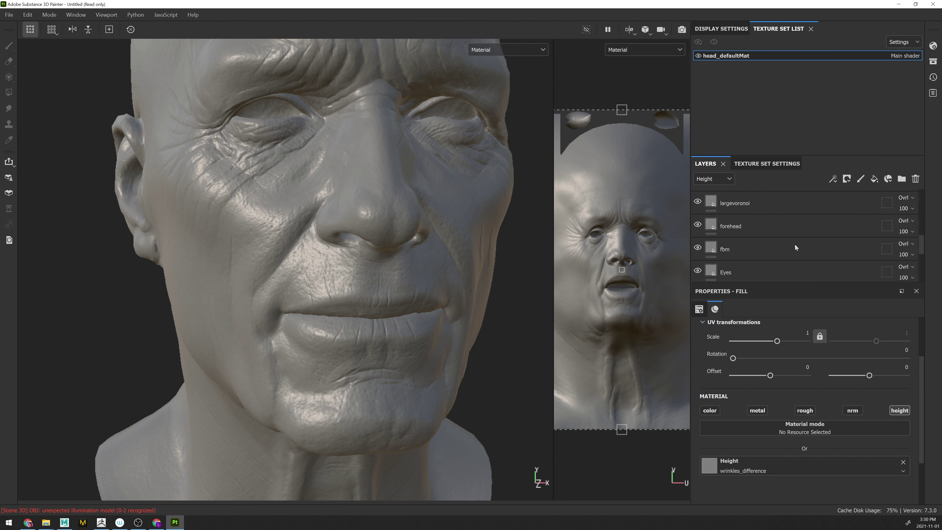
pyautogui.scroll(-3, 795, 243)
pyautogui.keyDown('shift'); pyautogui.click(722, 266); pyautogui.keyUp('shift')
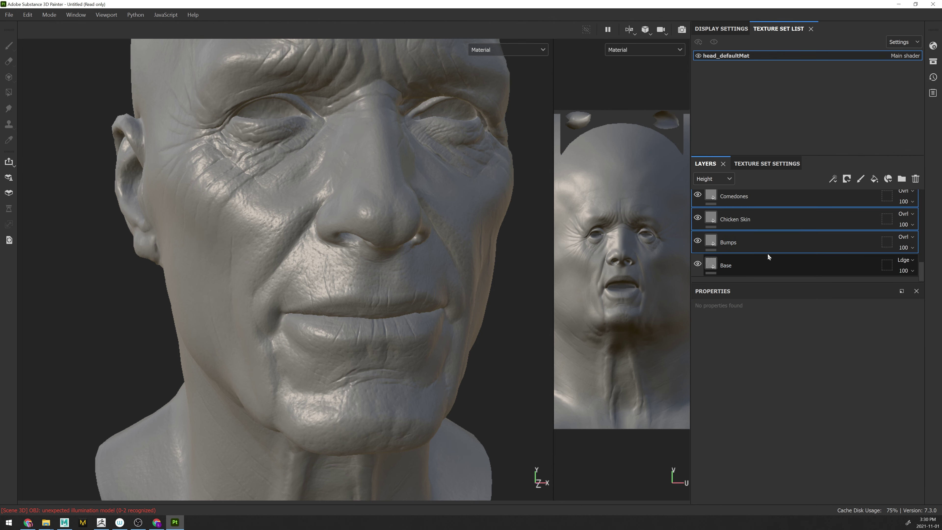
pyautogui.scroll(5, 767, 255)
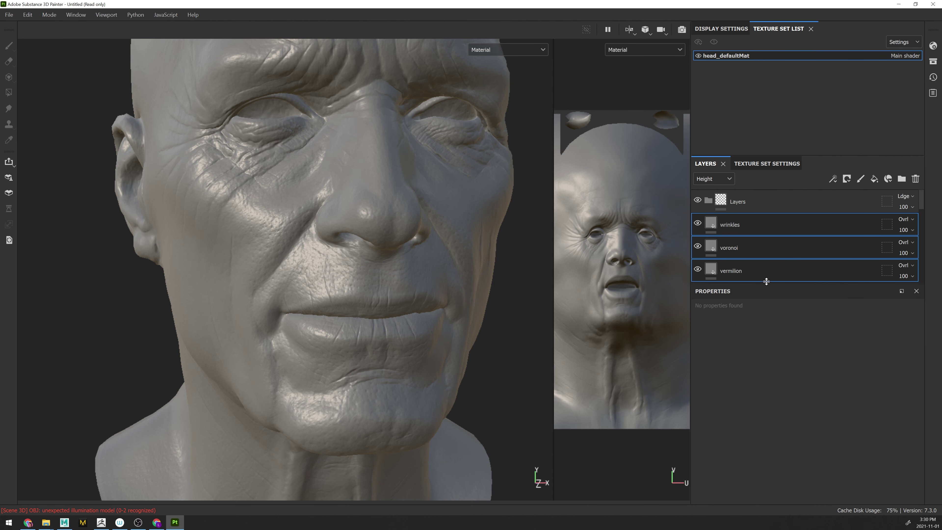
pyautogui.moveTo(766, 281); pyautogui.dragTo(767, 423)
pyautogui.moveTo(731, 227); pyautogui.dragTo(746, 203)
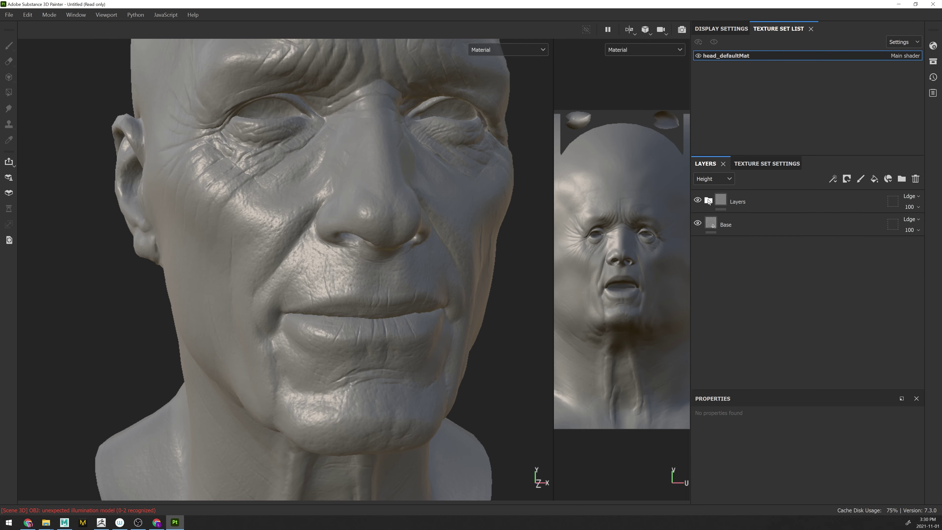
# Toggle the visibility of the Layers folder to compare the face with and without the combined detail
pyautogui.click(746, 202)
pyautogui.keyDown('alt'); pyautogui.moveTo(431, 231); pyautogui.dragTo(448, 345); pyautogui.keyUp('alt')
pyautogui.click(697, 201)
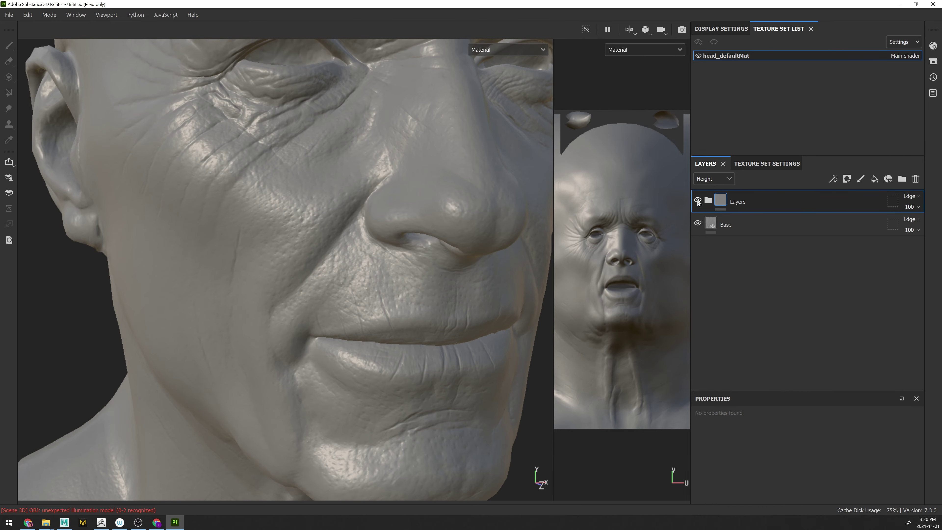
pyautogui.click(697, 201)
# Expand the Layers folder, select the voronoi layer, and review the individual detail layers alongside the cheek's skin texture
pyautogui.click(708, 201)
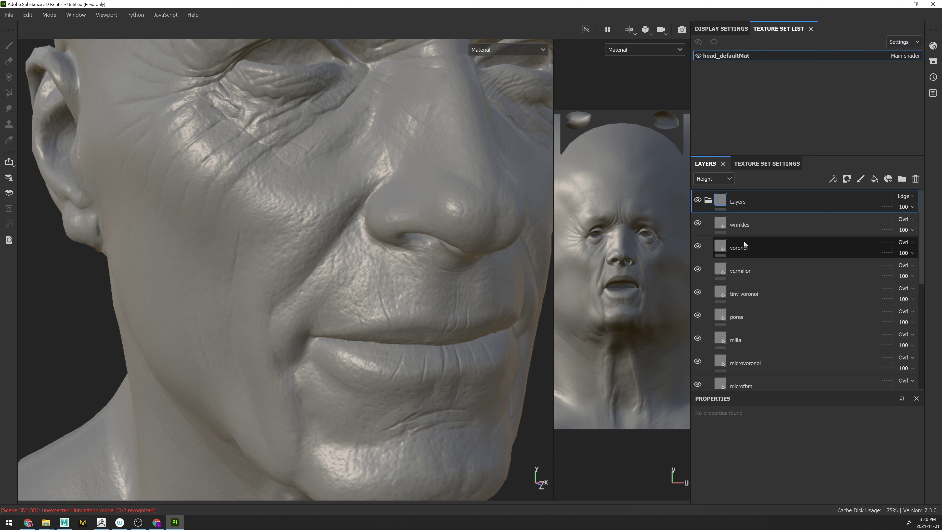
pyautogui.click(760, 247)
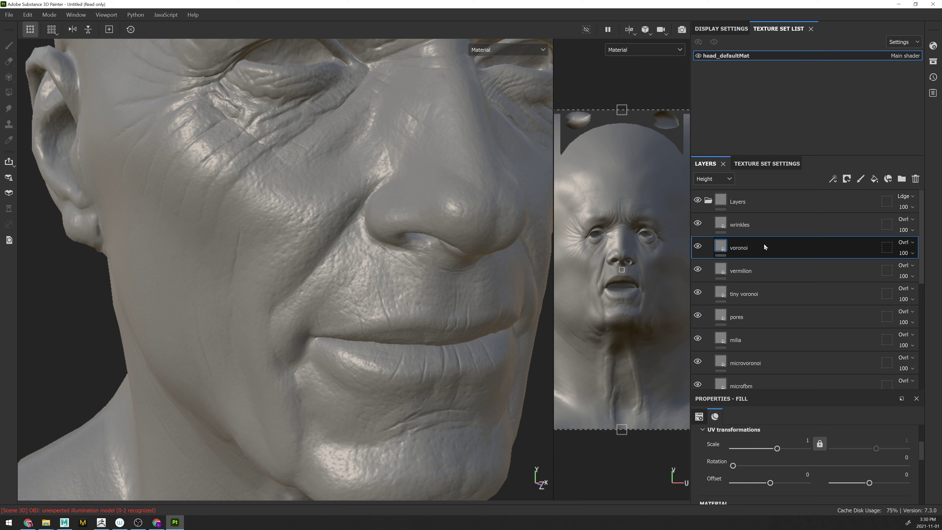
pyautogui.keyDown('alt'); pyautogui.moveTo(519, 245); pyautogui.dragTo(315, 224); pyautogui.keyUp('alt')
pyautogui.keyDown('alt'); pyautogui.moveTo(315, 225); pyautogui.dragTo(372, 280, button='right'); pyautogui.keyUp('alt')
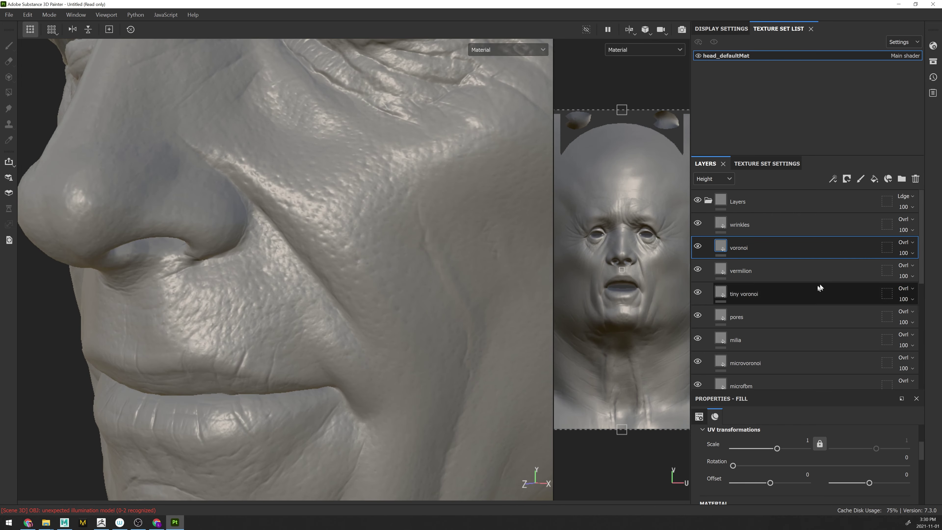
pyautogui.scroll(-3, 811, 294)
pyautogui.scroll(-5, 812, 291)
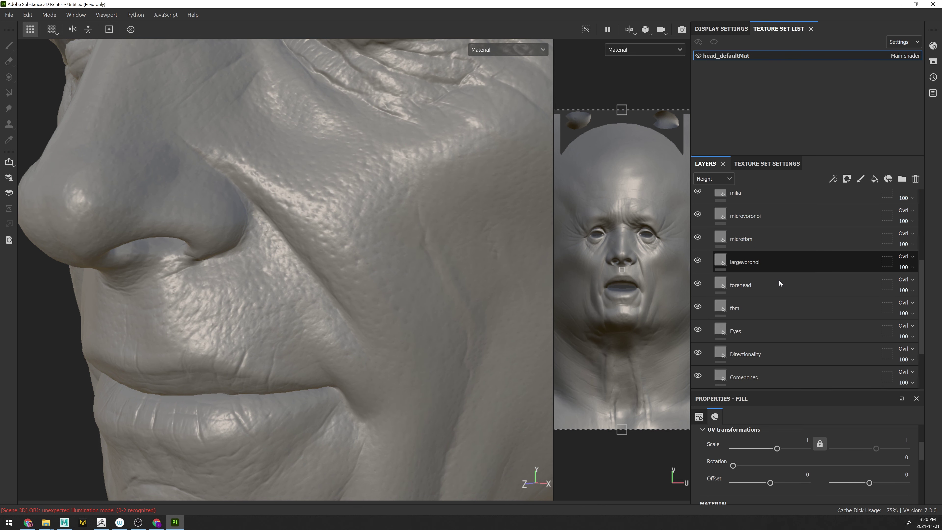
pyautogui.scroll(8, 779, 328)
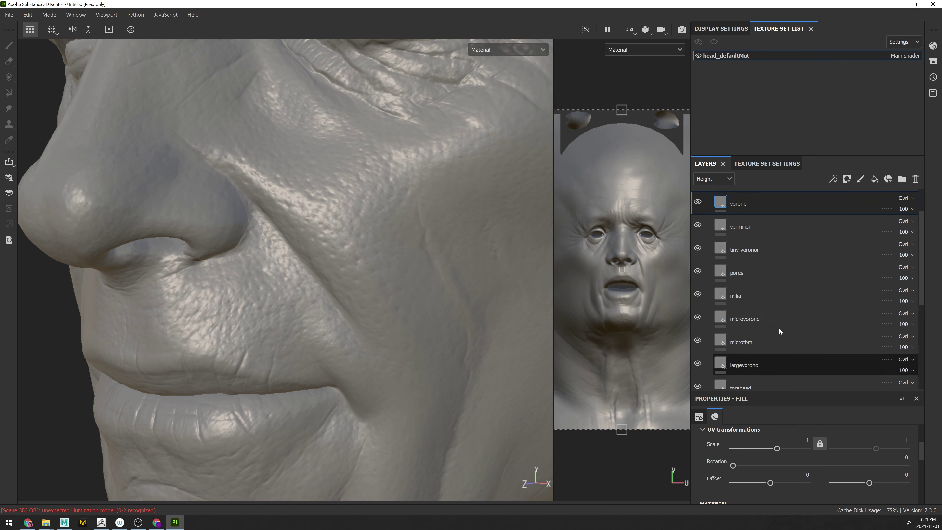
# Duplicate the pores layer to intensify the pore detail and inspect it on the cheek
pyautogui.click(782, 317)
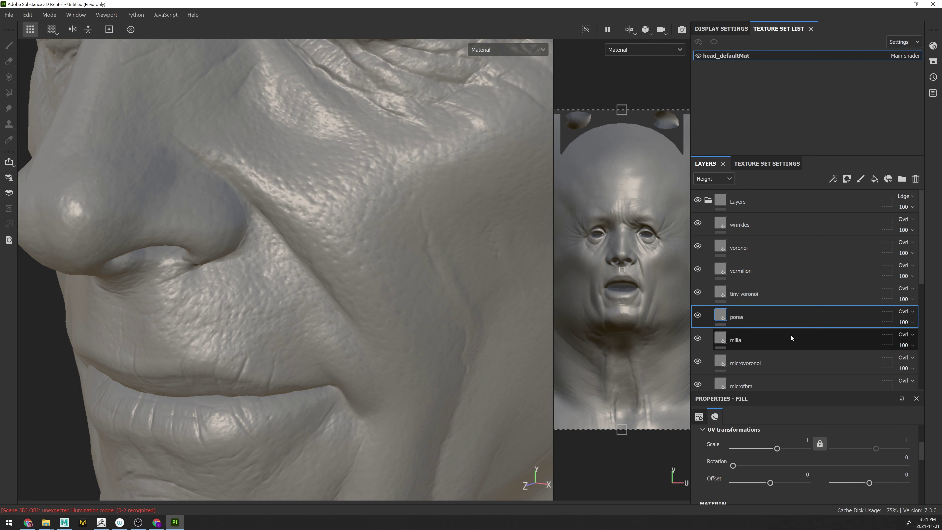
pyautogui.hotkey('ctrl', 'd')
pyautogui.moveTo(341, 244); pyautogui.dragTo(358, 265, button='middle')
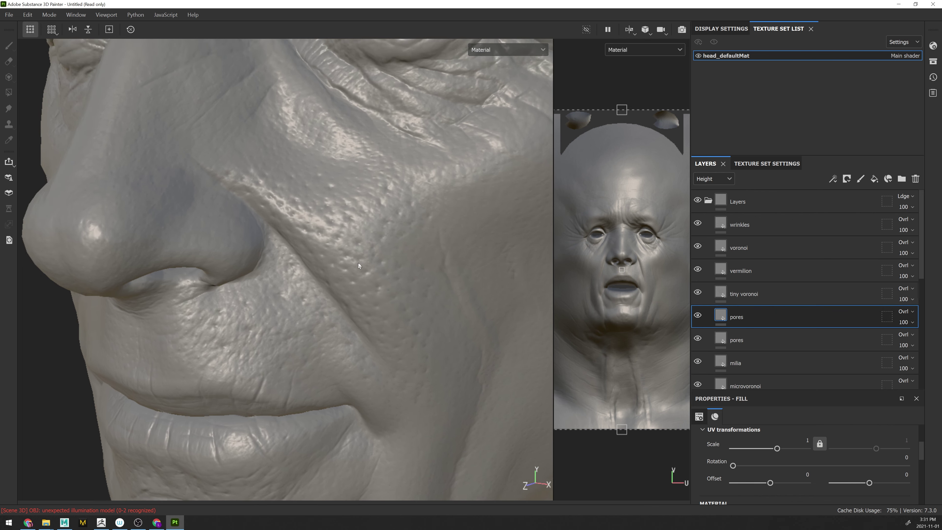
pyautogui.keyDown('alt'); pyautogui.moveTo(359, 265); pyautogui.dragTo(428, 304); pyautogui.keyUp('alt')
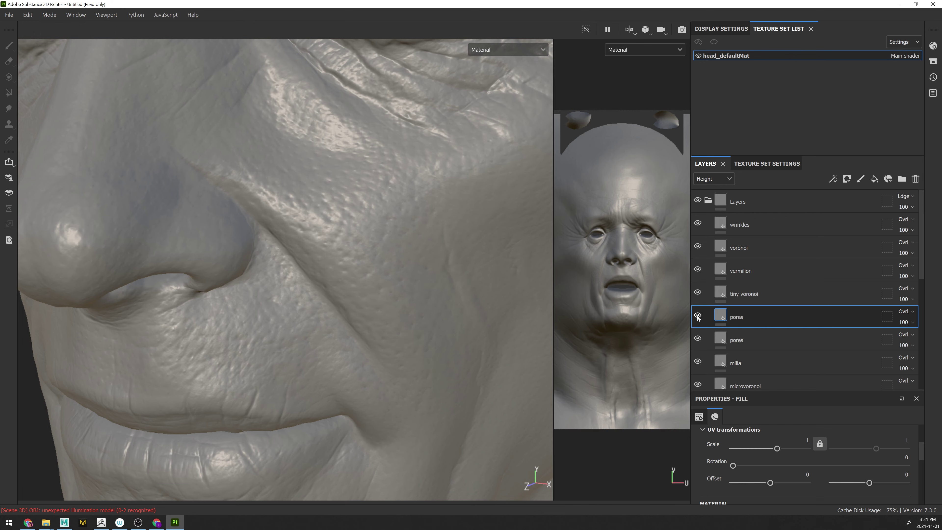
# Test the opacity of the upper pores layer, return it to 100, and compare the head with that layer shown and hidden
pyautogui.keyDown('alt'); pyautogui.moveTo(429, 268); pyautogui.dragTo(511, 320); pyautogui.keyUp('alt')
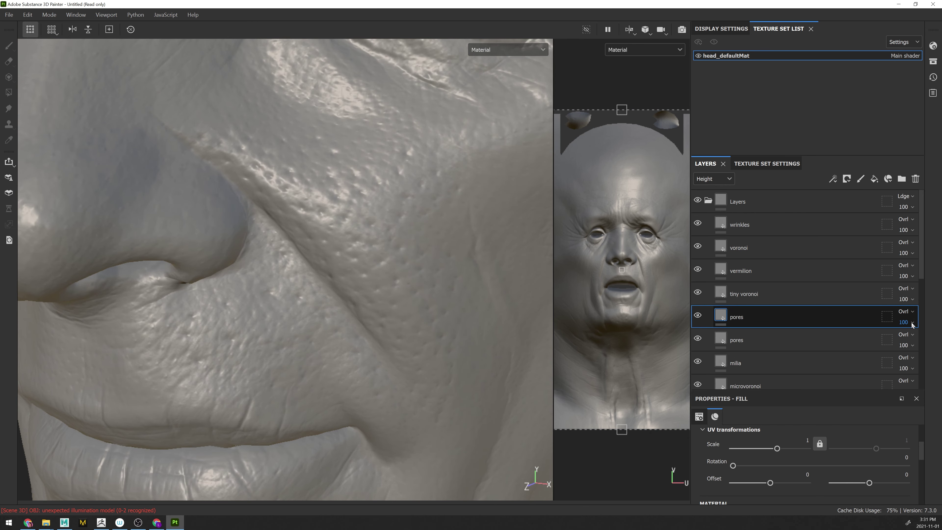
pyautogui.moveTo(934, 340)
pyautogui.mouseDown()
pyautogui.moveTo(916, 339)
pyautogui.moveTo(934, 340)
pyautogui.mouseUp()
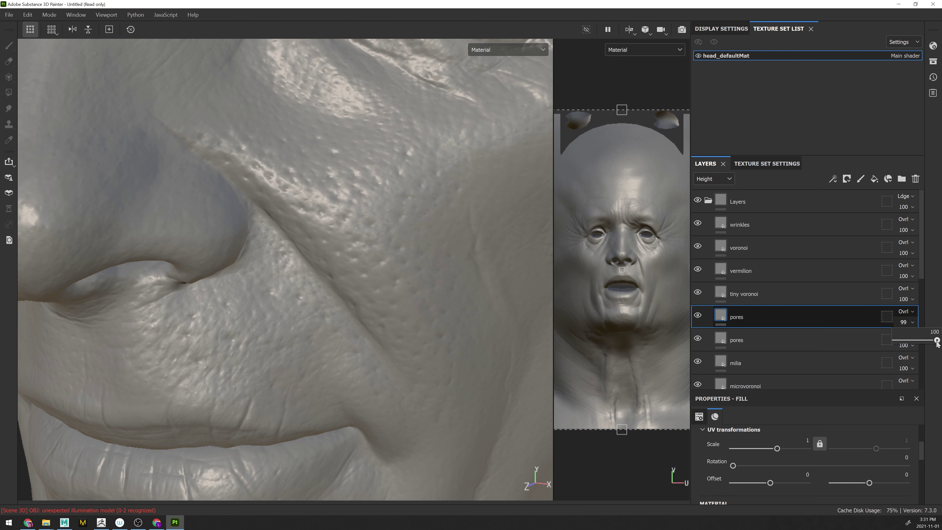
pyautogui.keyDown('alt'); pyautogui.moveTo(282, 238); pyautogui.dragTo(332, 248); pyautogui.keyUp('alt')
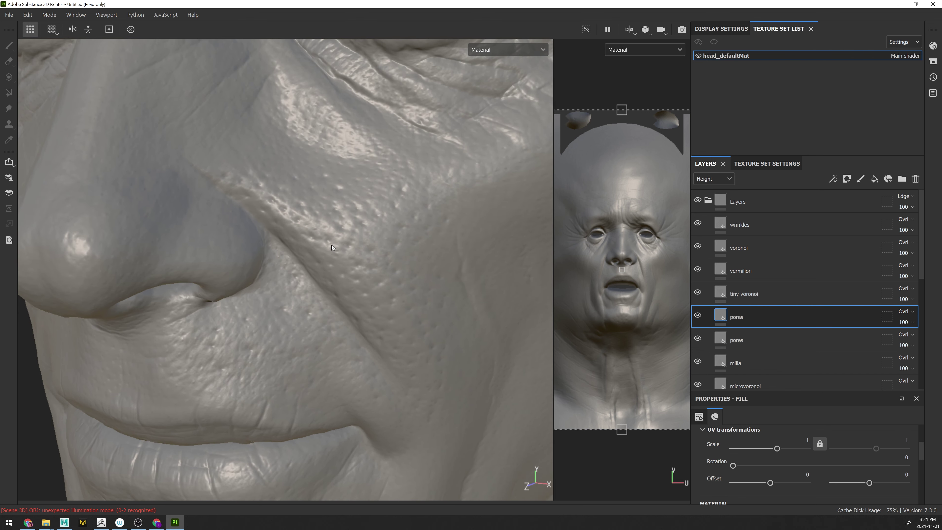
pyautogui.scroll(-10, 332, 248)
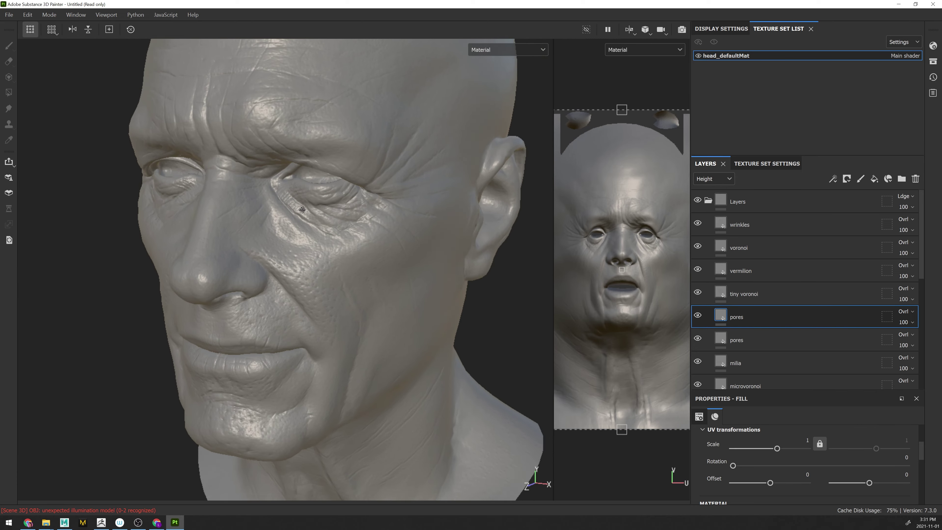
pyautogui.keyDown('alt'); pyautogui.moveTo(371, 278); pyautogui.dragTo(432, 289); pyautogui.keyUp('alt')
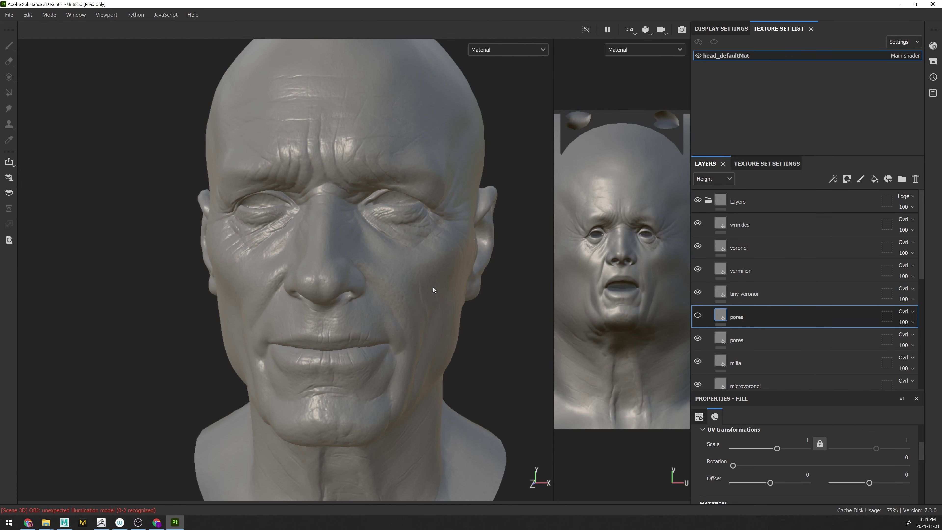